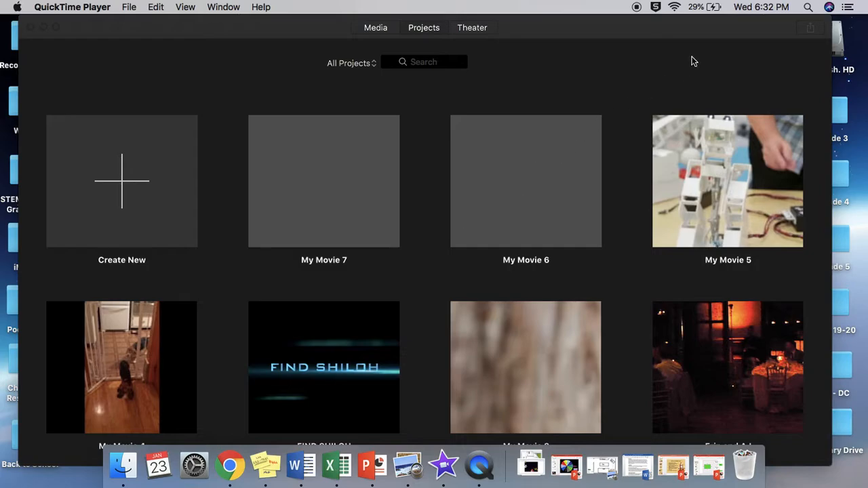
# Open iMovie and create a new project of the Movie type.
pyautogui.click(808, 8)
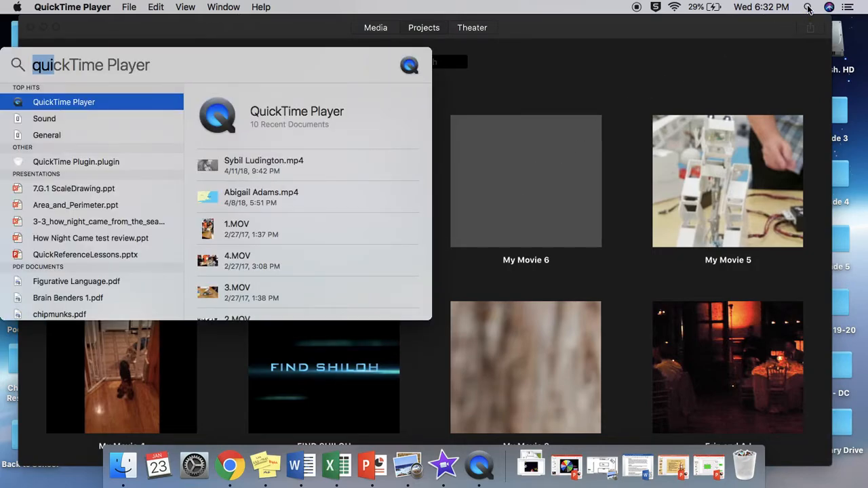
pyautogui.write('imovie')
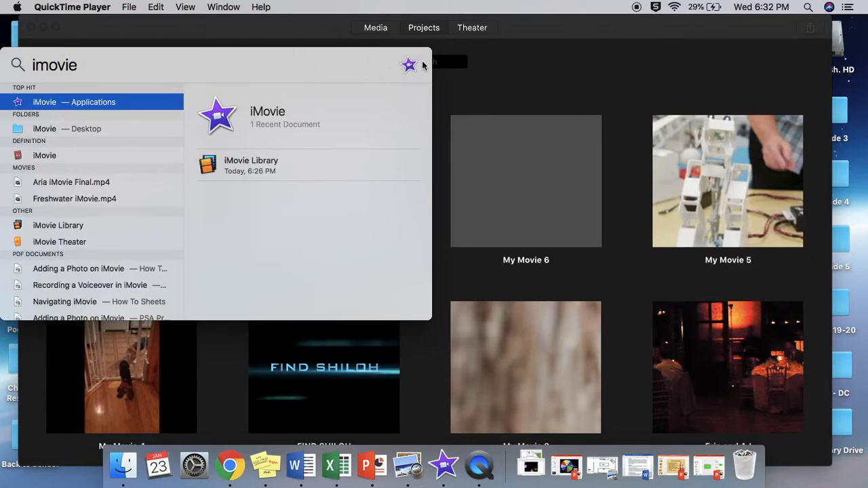
pyautogui.press('Return')
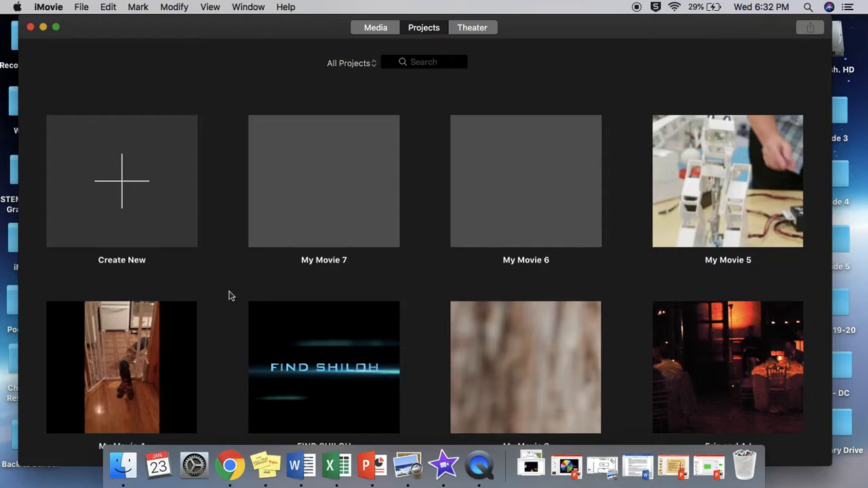
pyautogui.click(116, 170)
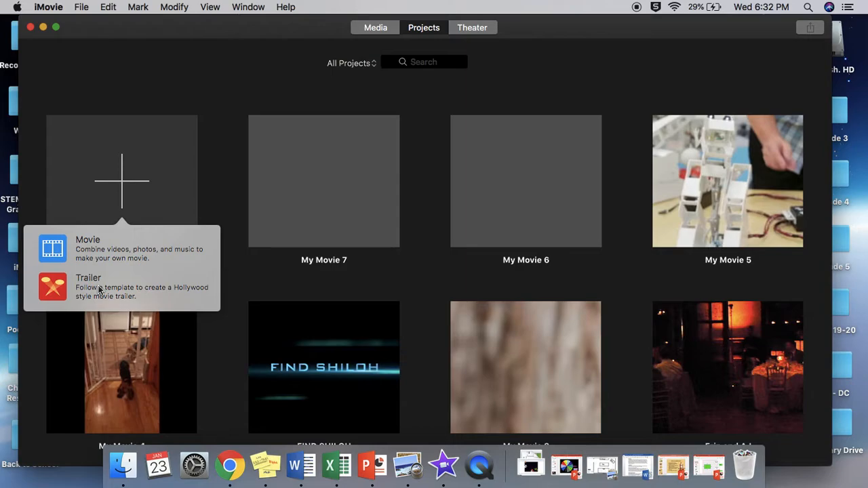
pyautogui.click(97, 249)
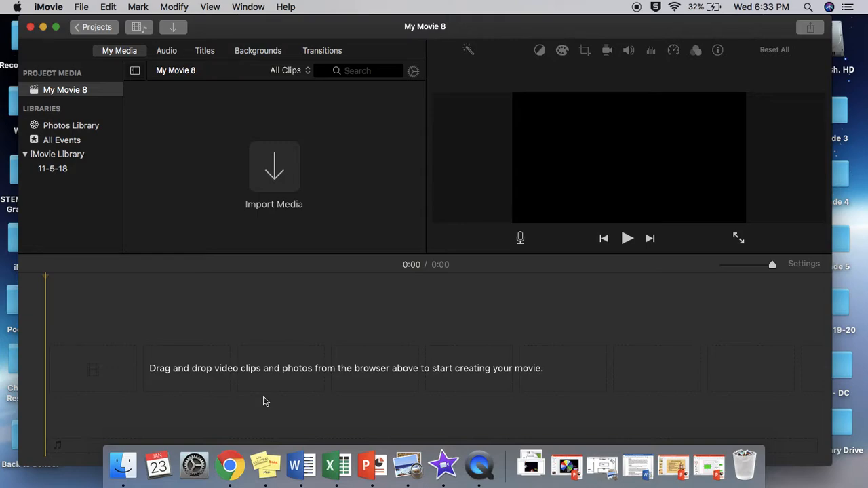
# Add the Boogie Lights title to the start of the empty timeline.
pyautogui.click(206, 51)
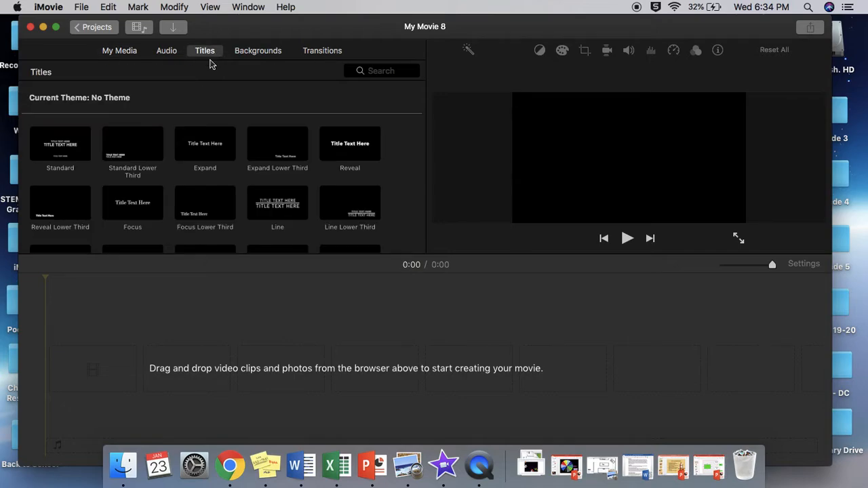
pyautogui.scroll(-3, 177, 155)
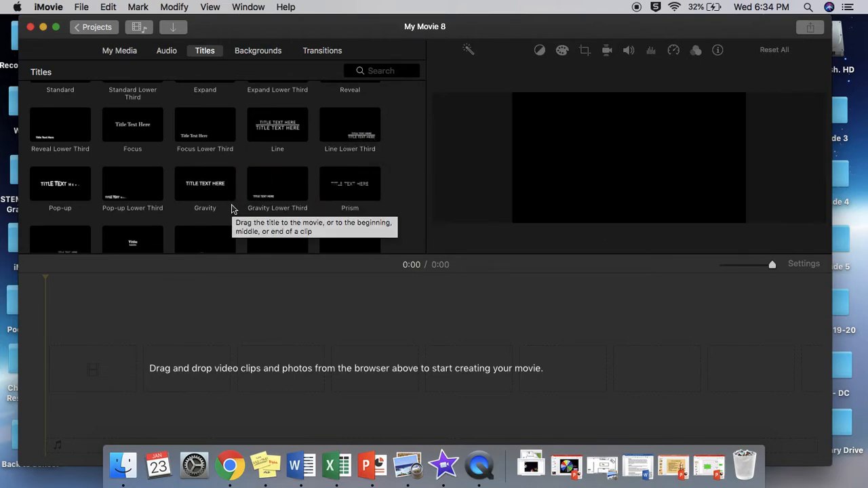
pyautogui.scroll(-3, 232, 208)
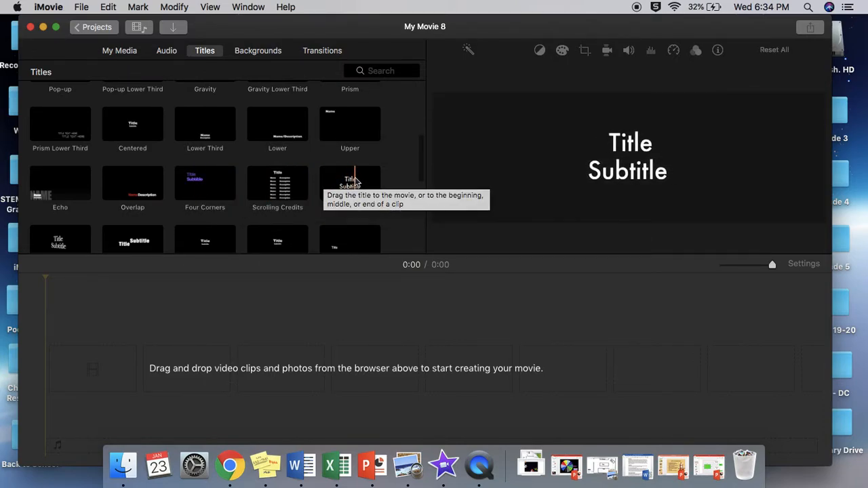
pyautogui.scroll(-5, 389, 197)
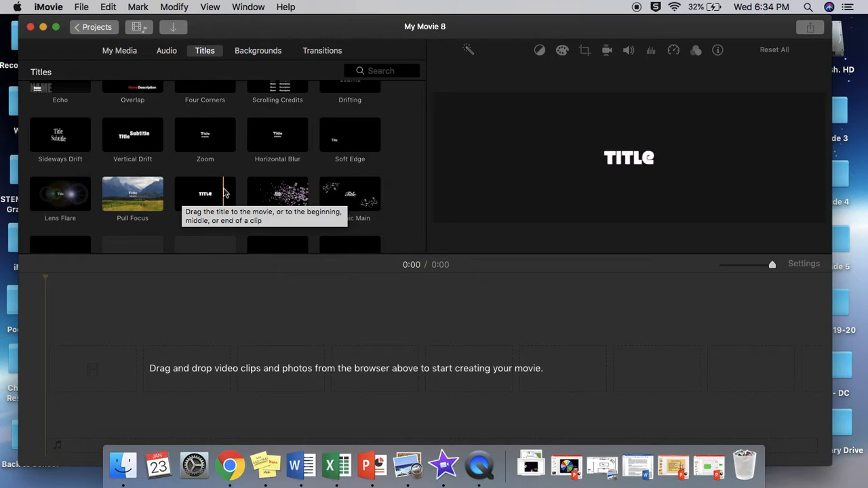
pyautogui.click(214, 194)
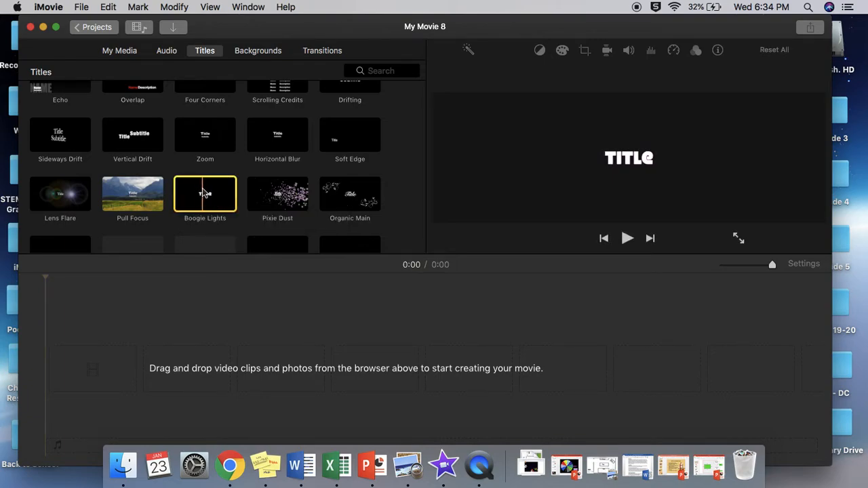
pyautogui.moveTo(214, 194); pyautogui.dragTo(68, 381)
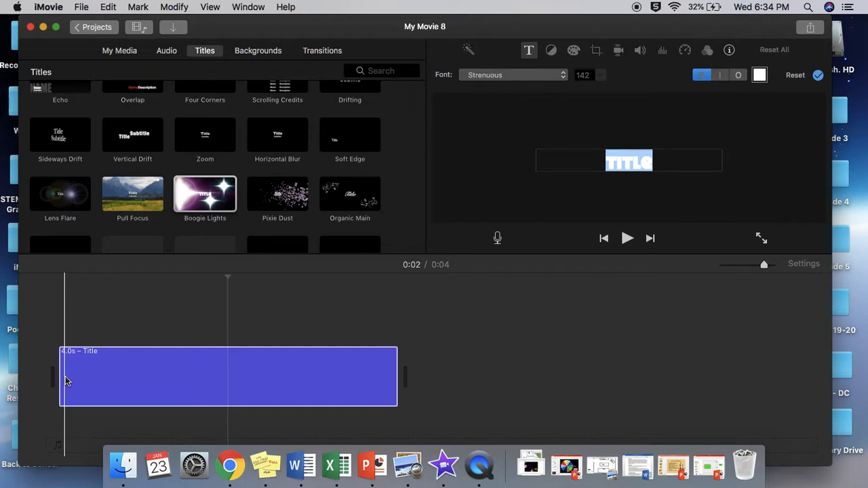
# Replace the placeholder title text with "iMovie" and play the title from its beginning.
pyautogui.press('BackSpace')
pyautogui.write('iMovie')
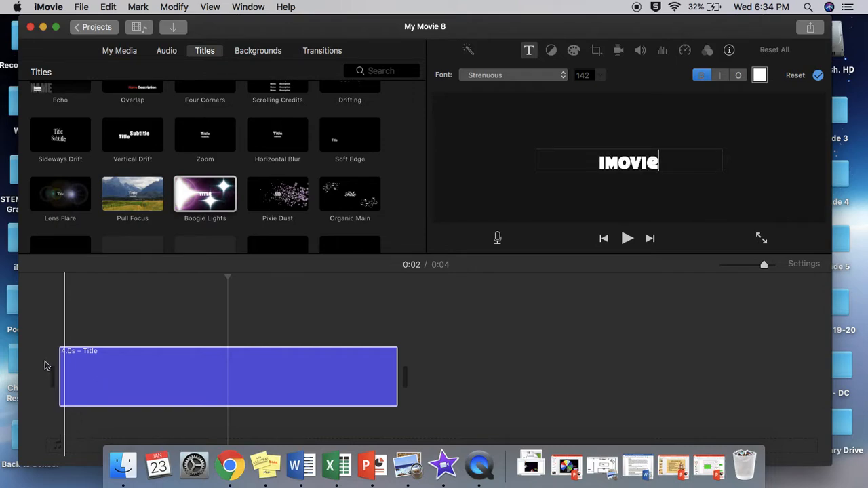
pyautogui.click(133, 328)
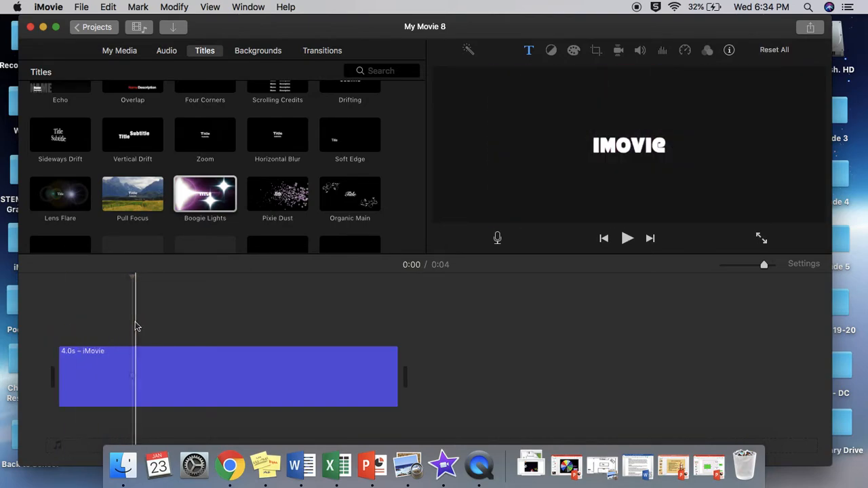
pyautogui.moveTo(131, 278); pyautogui.dragTo(56, 278)
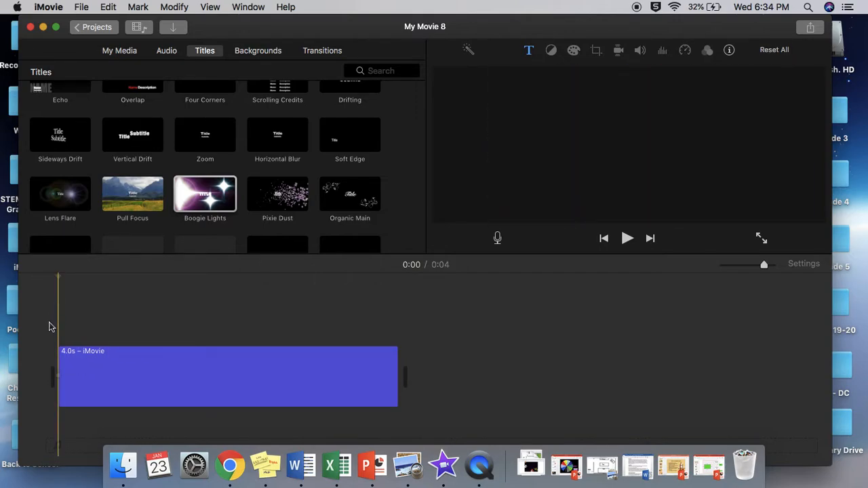
pyautogui.press('space')
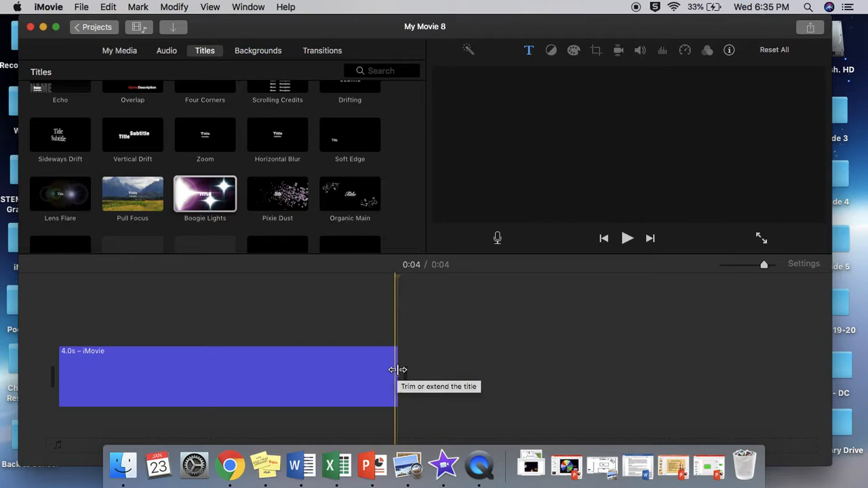
# Trim the end of the iMovie title to 3.0 seconds and play it back from the start.
pyautogui.moveTo(398, 370); pyautogui.dragTo(308, 364)
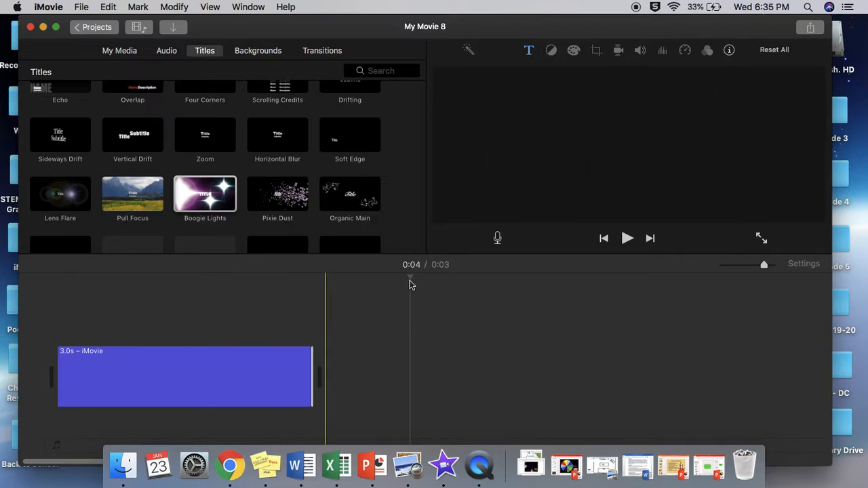
pyautogui.moveTo(410, 279); pyautogui.dragTo(290, 283)
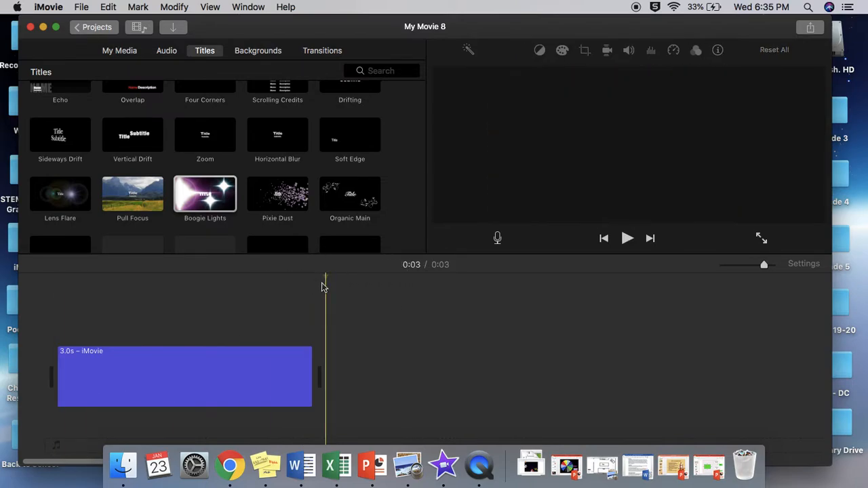
pyautogui.moveTo(325, 286); pyautogui.dragTo(183, 277)
pyautogui.click(44, 324)
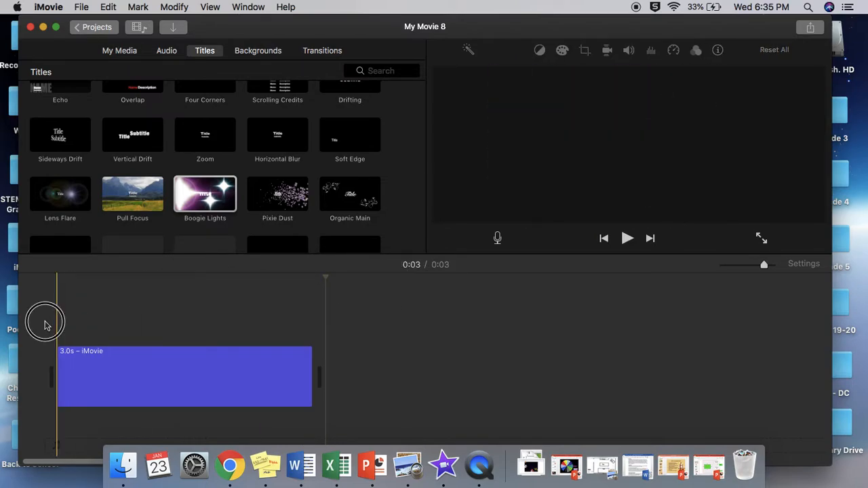
pyautogui.press('space')
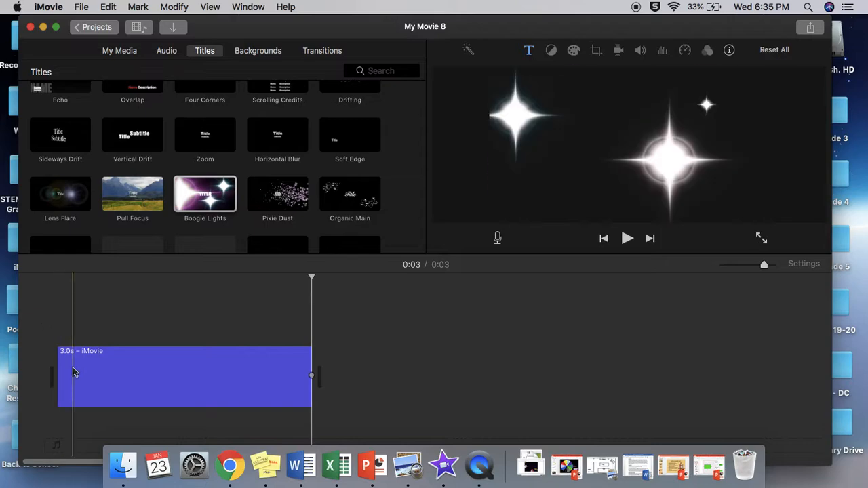
pyautogui.click(57, 331)
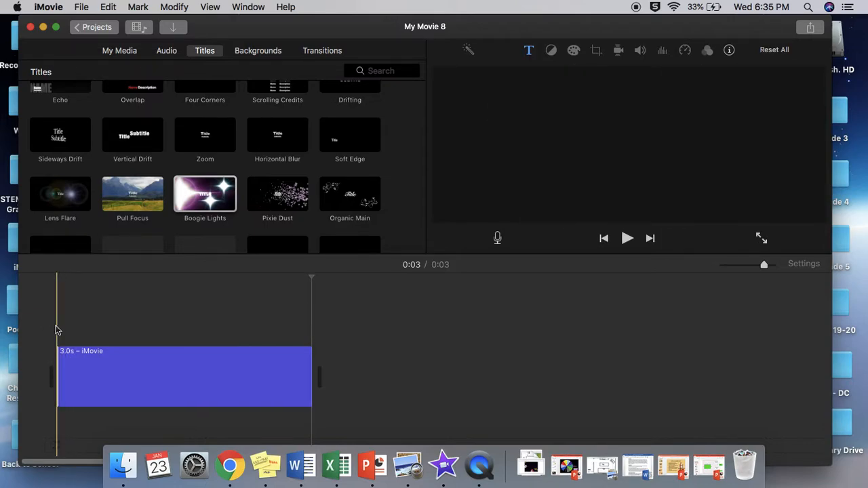
pyautogui.click(628, 239)
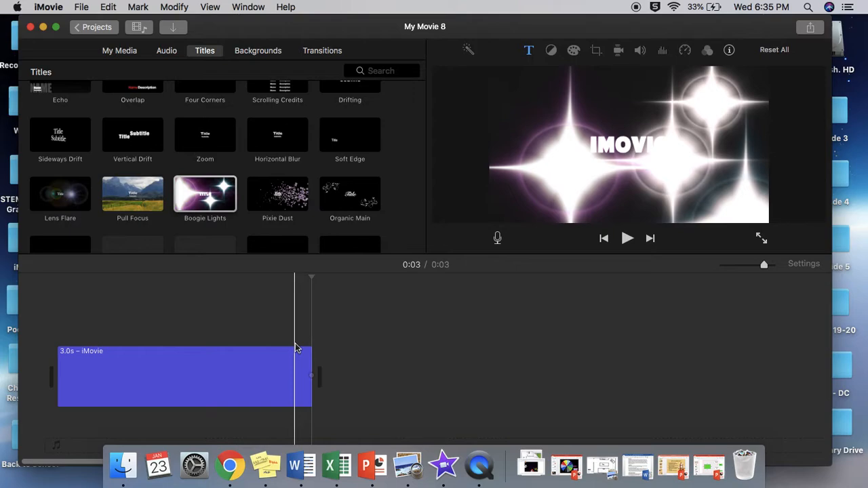
# Switch to Chrome and search Google Images for "school clipart".
pyautogui.click(230, 468)
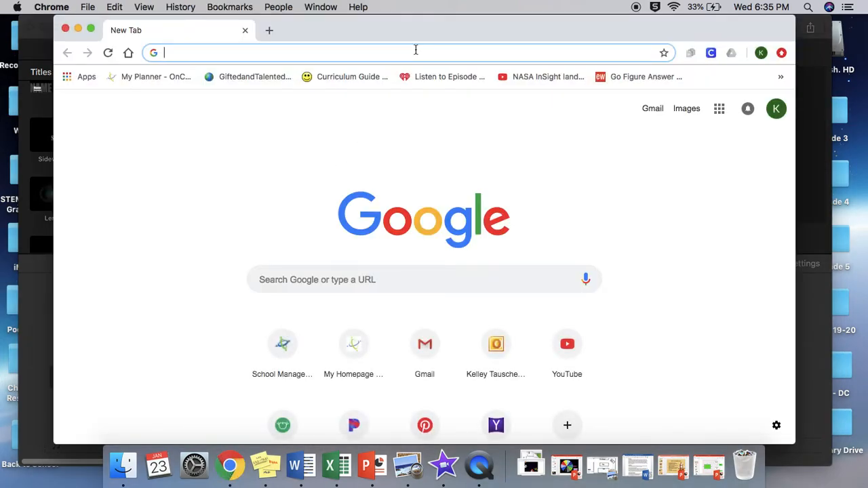
pyautogui.click(319, 281)
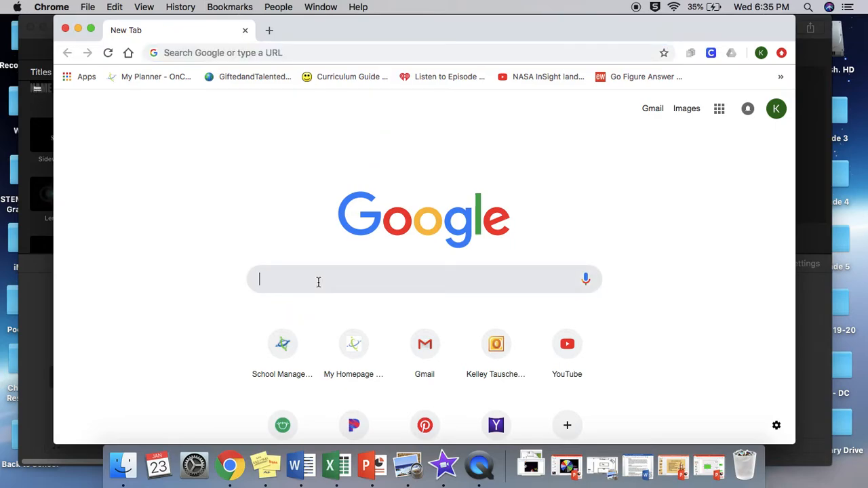
pyautogui.write('school')
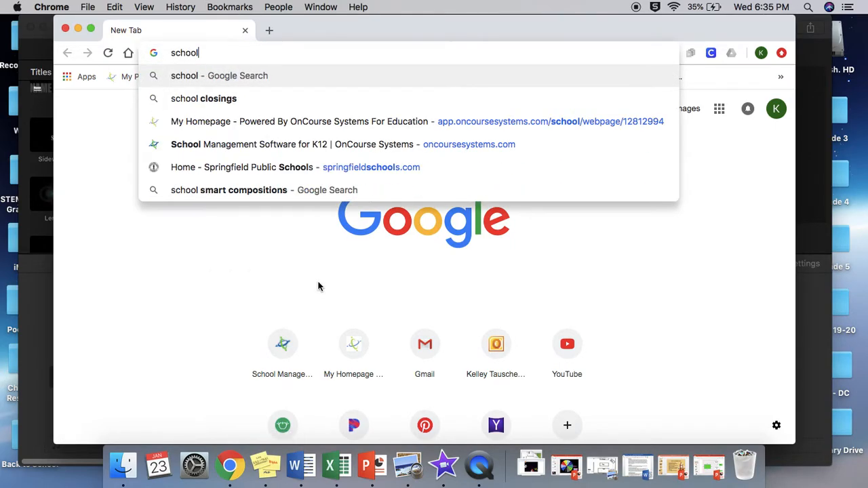
pyautogui.write(' clipart')
pyautogui.press('Return')
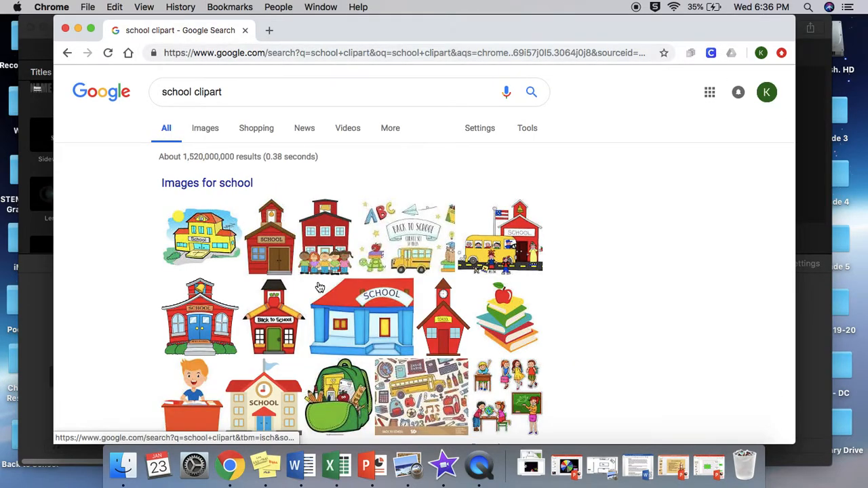
pyautogui.click(205, 128)
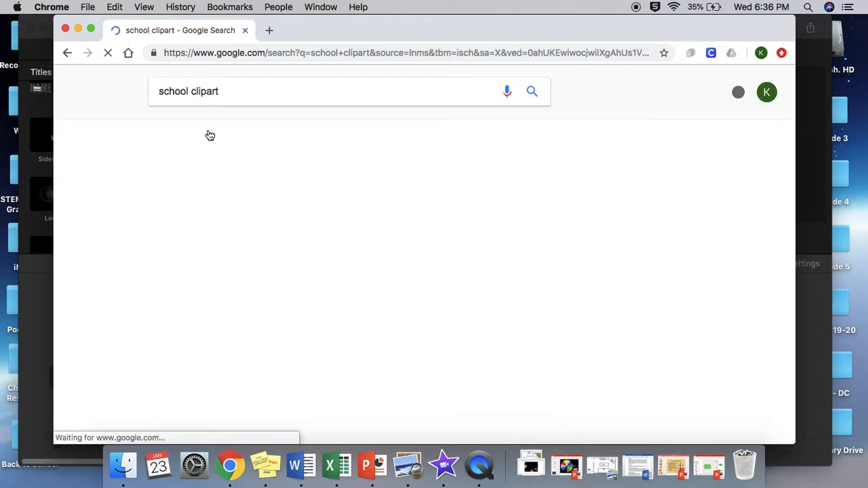
pyautogui.scroll(-3, 479, 320)
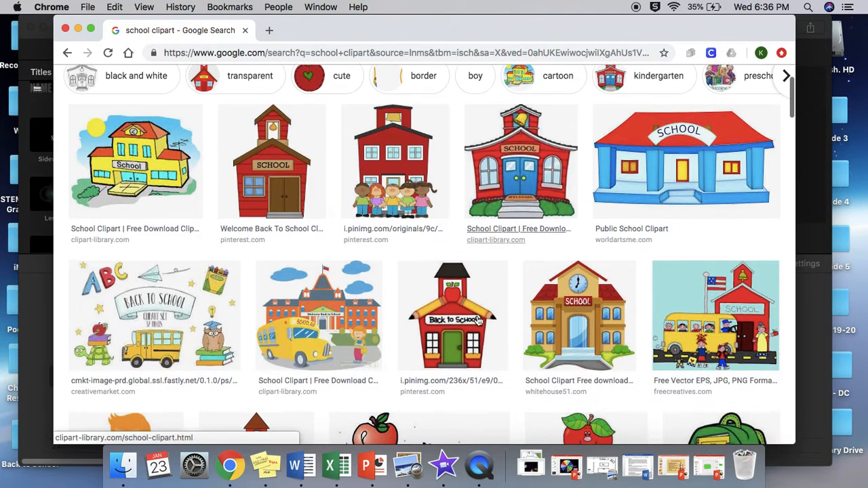
# Open the red "Welcome Back To School" schoolhouse picture and save a copy of it to the desktop.
pyautogui.click(300, 185)
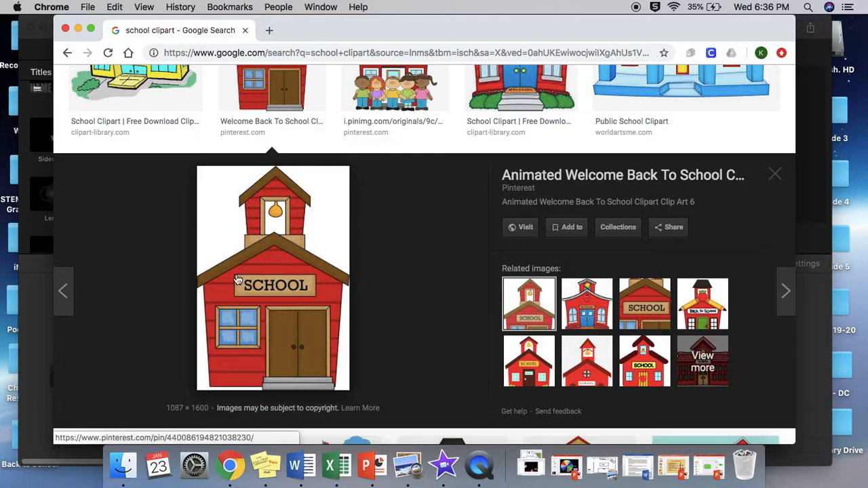
pyautogui.moveTo(275, 274); pyautogui.dragTo(845, 479)
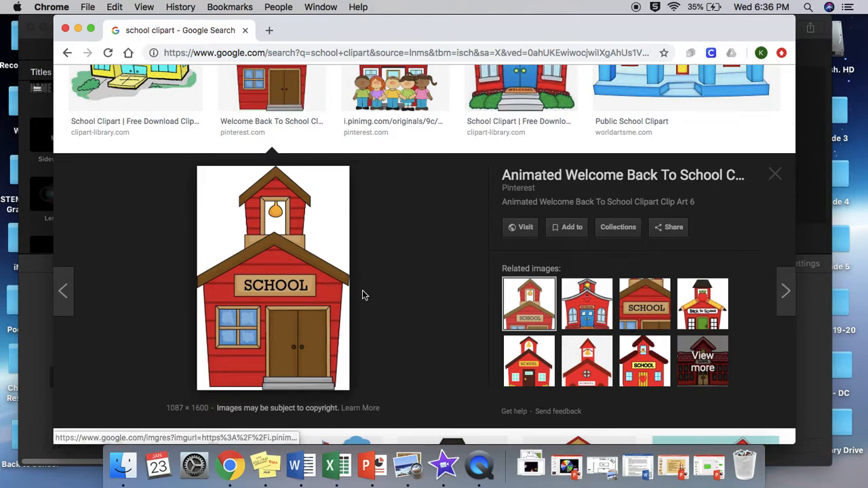
pyautogui.moveTo(275, 285); pyautogui.dragTo(863, 410)
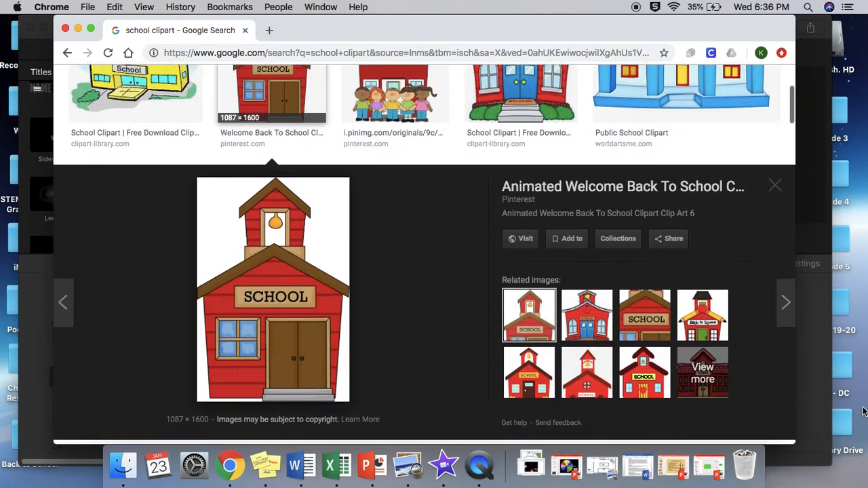
# Return to iMovie and place the saved schoolhouse image after the title, extending its clip until the movie lasts 0:08.
pyautogui.click(78, 29)
pyautogui.moveTo(333, 21); pyautogui.dragTo(354, 3)
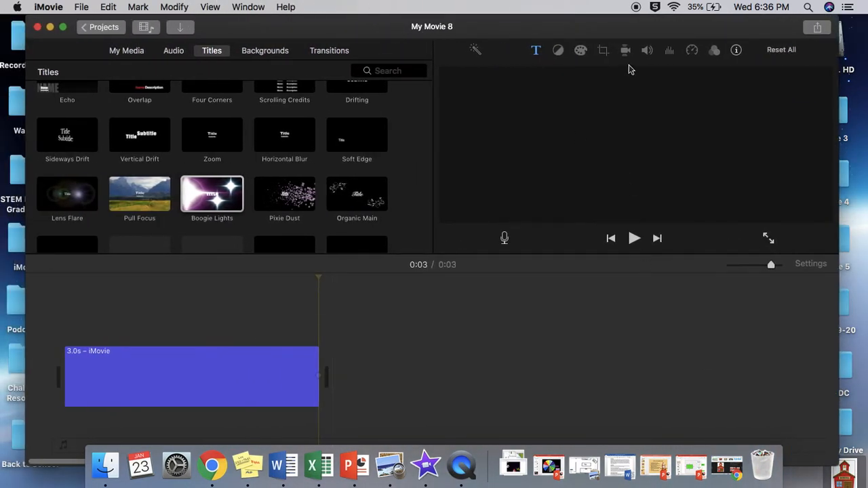
pyautogui.moveTo(616, 21); pyautogui.dragTo(598, 6)
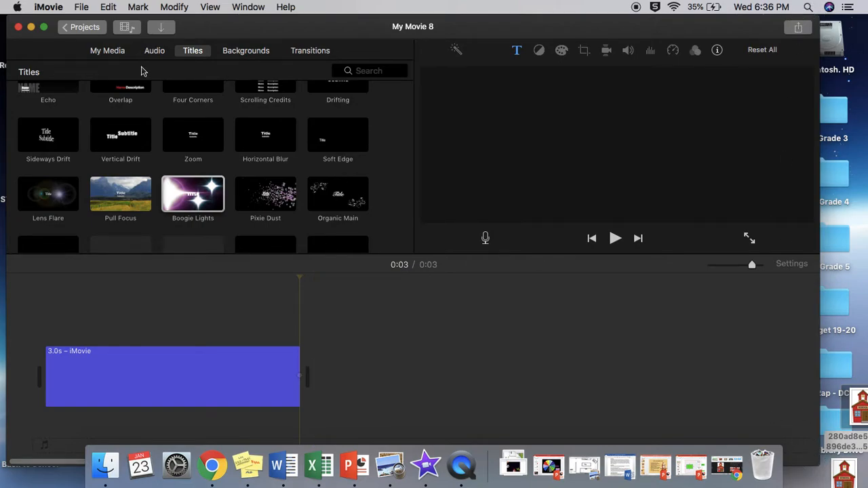
pyautogui.moveTo(275, 31); pyautogui.dragTo(268, 30)
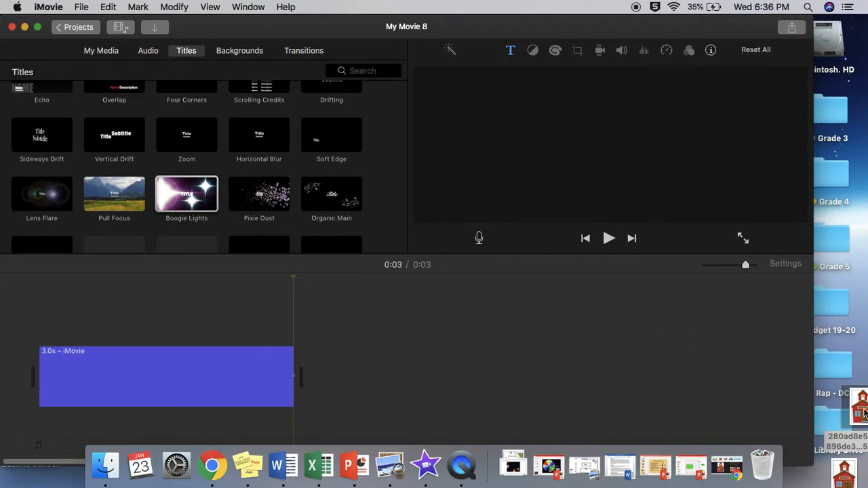
pyautogui.moveTo(864, 411); pyautogui.dragTo(324, 379)
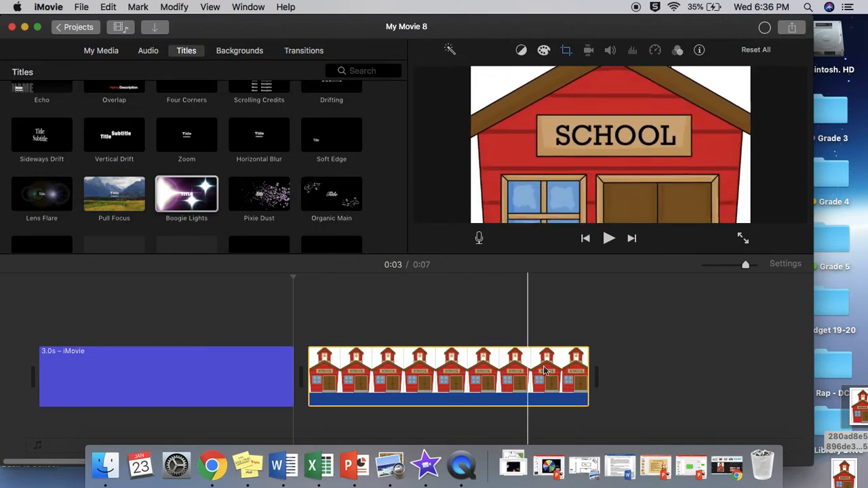
pyautogui.moveTo(589, 371); pyautogui.dragTo(665, 366)
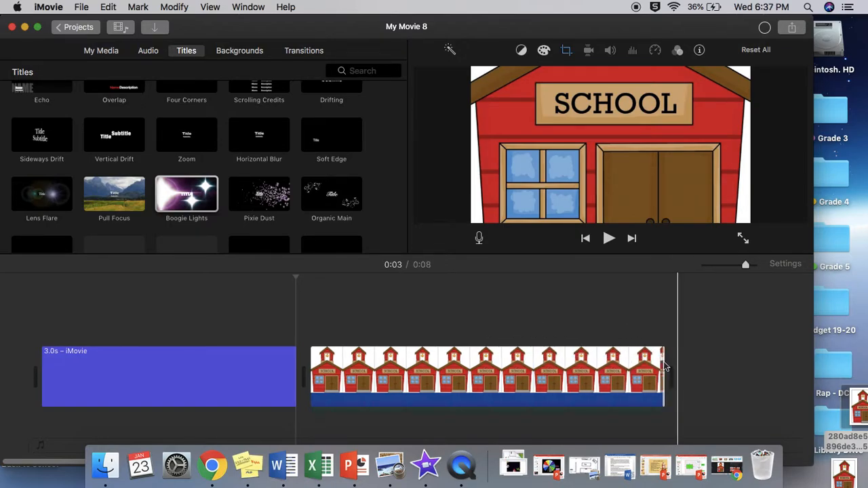
# Play the movie back from the start of the title.
pyautogui.click(39, 358)
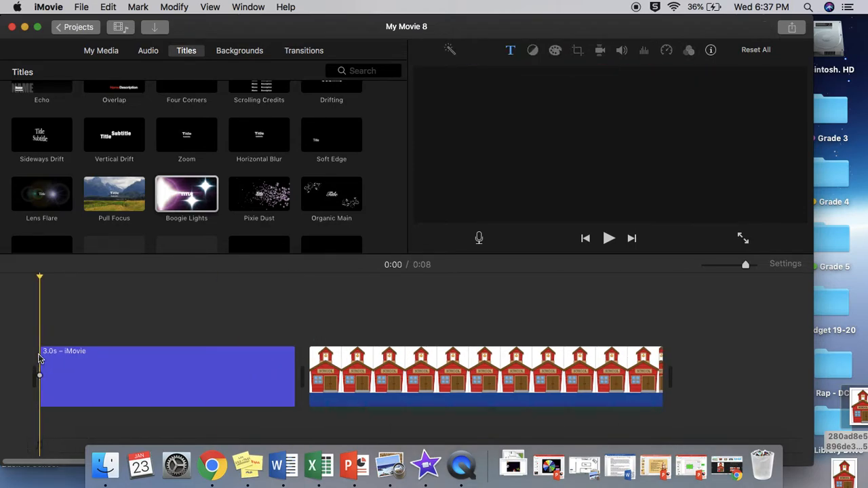
pyautogui.press('space')
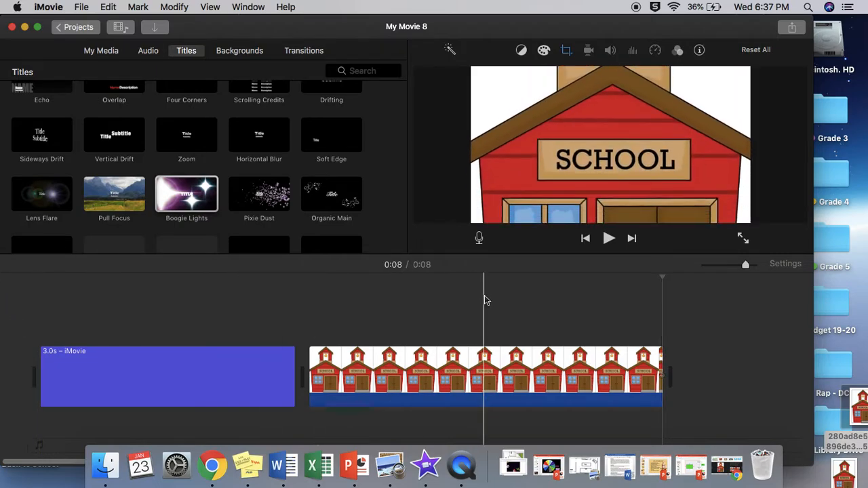
# Set the schoolhouse clip's Ken Burns start frame over the bell tower and end frame over the door, and play the clip back.
pyautogui.click(567, 51)
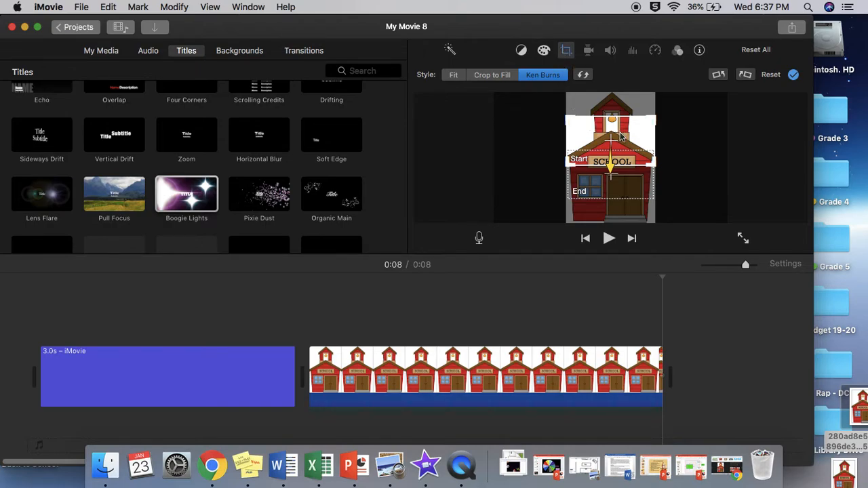
pyautogui.moveTo(620, 136); pyautogui.dragTo(622, 116)
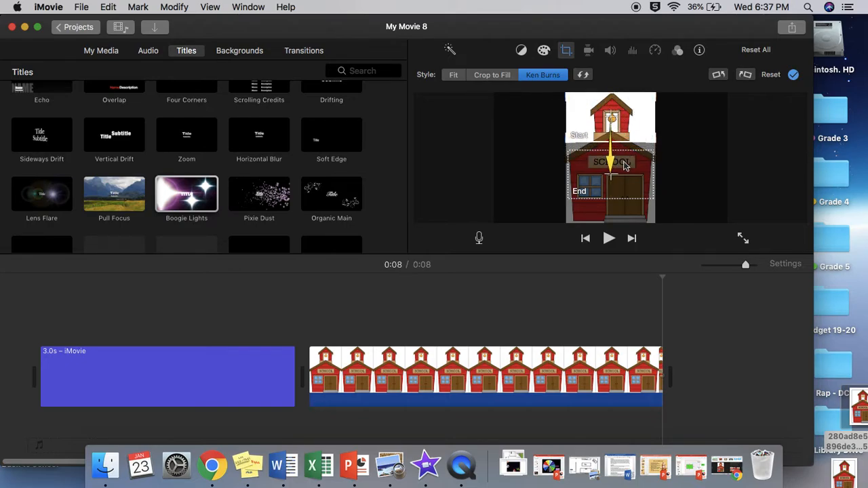
pyautogui.moveTo(626, 166); pyautogui.dragTo(625, 196)
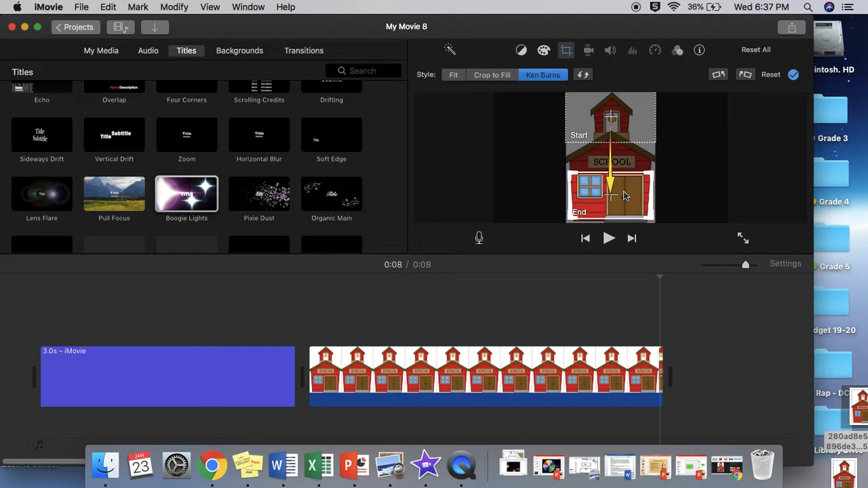
pyautogui.click(609, 238)
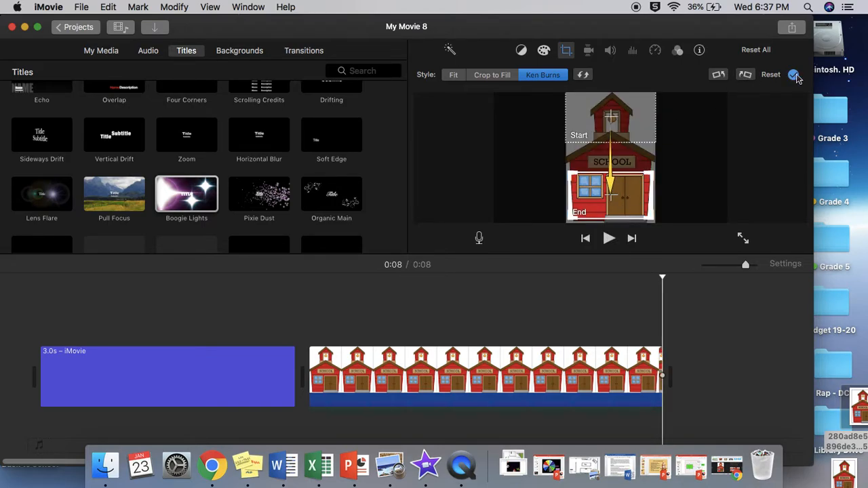
pyautogui.click(85, 403)
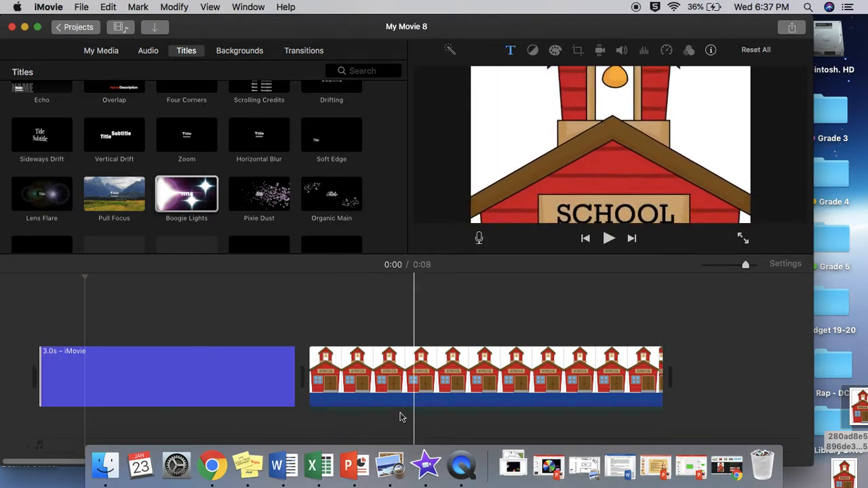
pyautogui.click(306, 427)
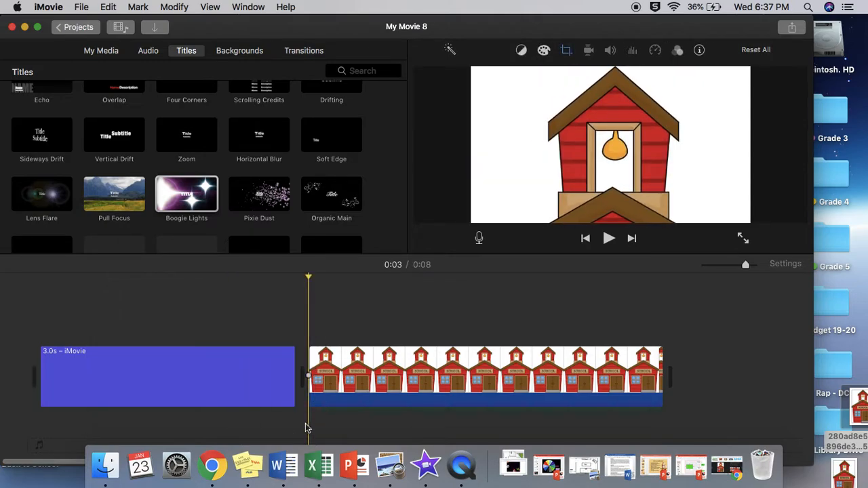
pyautogui.press('space')
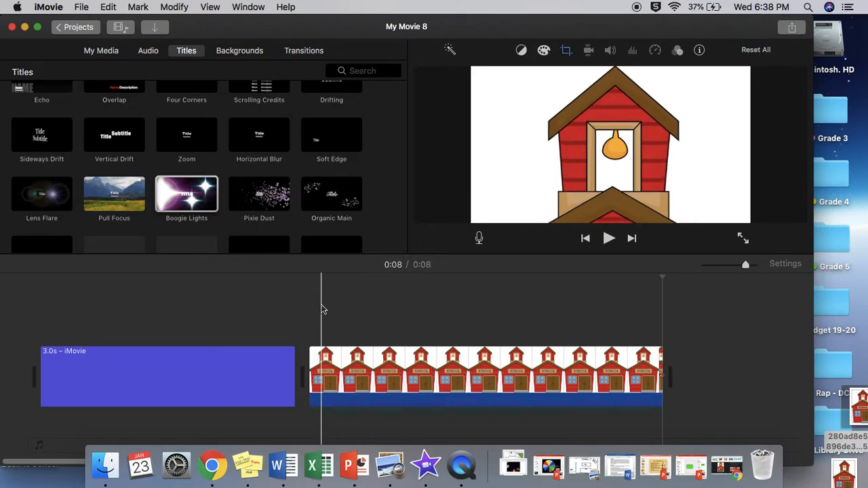
# Add a Ripple transition between the title and the schoolhouse clip, and play the movie from the start.
pyautogui.click(299, 52)
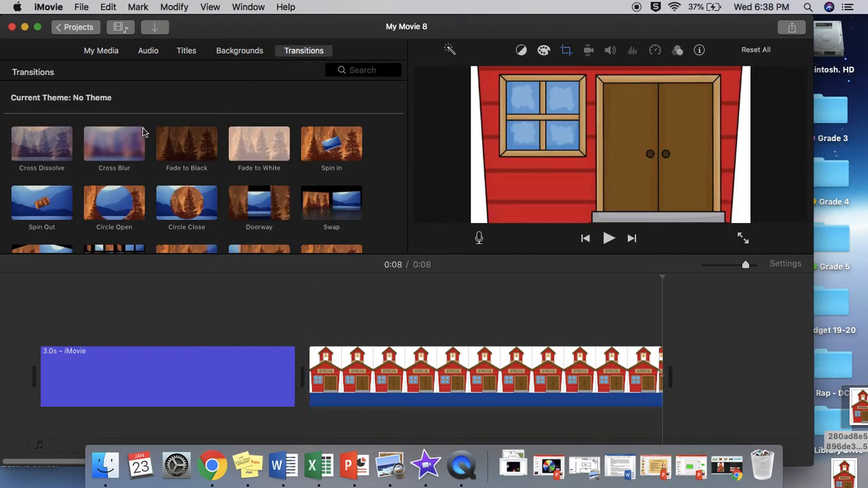
pyautogui.click(97, 153)
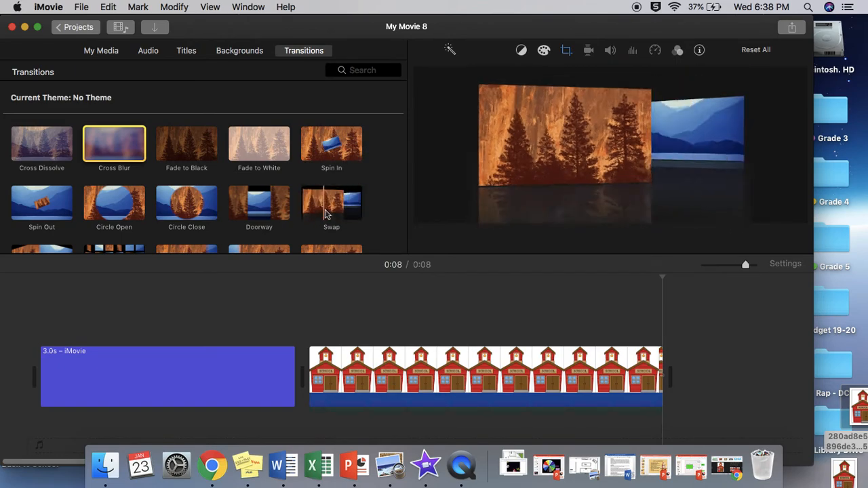
pyautogui.scroll(-5, 328, 214)
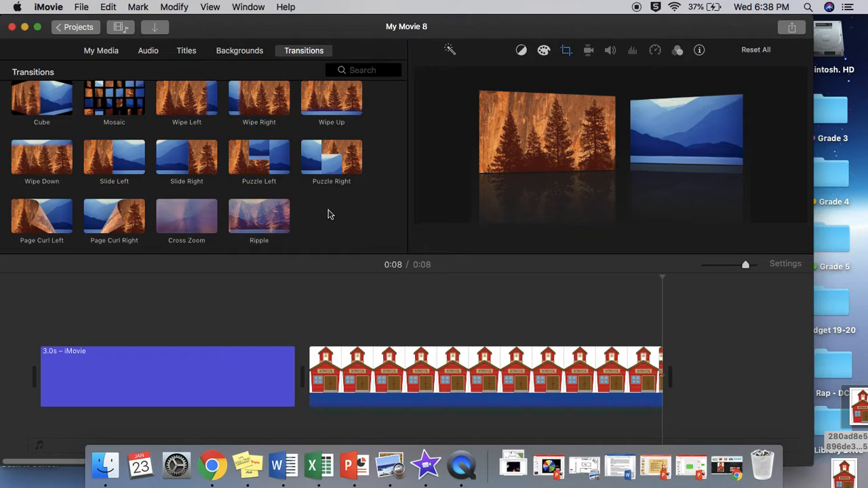
pyautogui.click(252, 218)
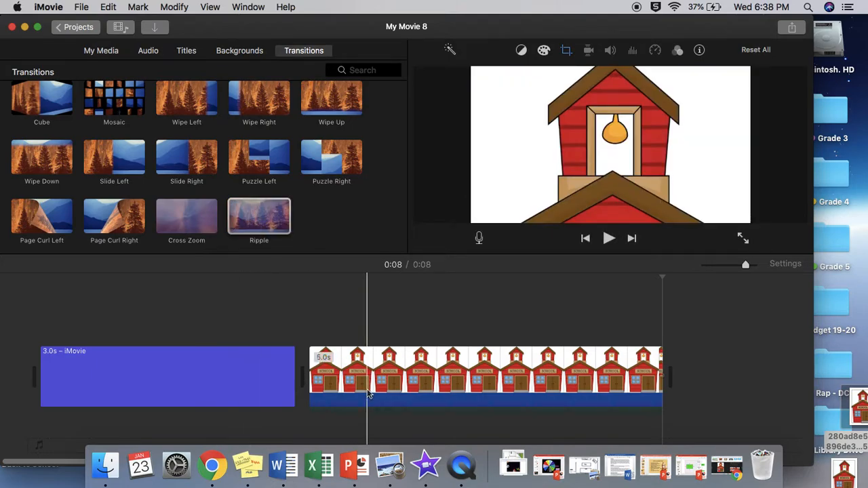
pyautogui.click(268, 210)
pyautogui.moveTo(268, 210); pyautogui.dragTo(261, 376)
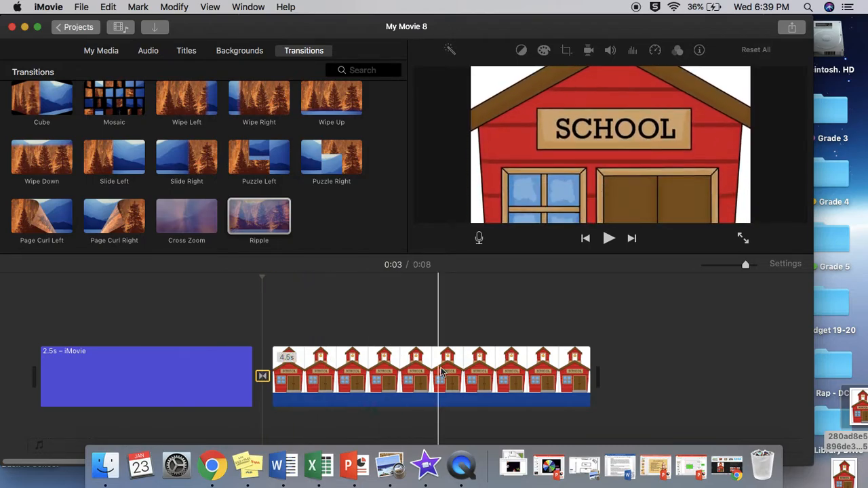
pyautogui.click(33, 420)
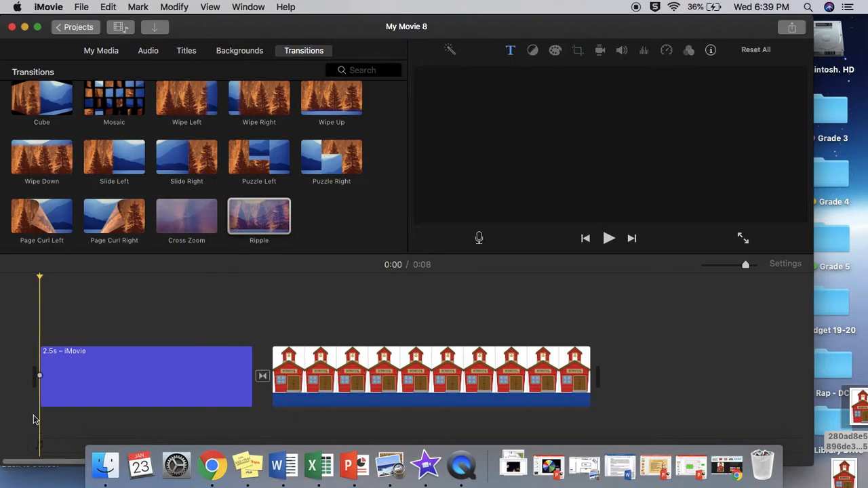
pyautogui.press('space')
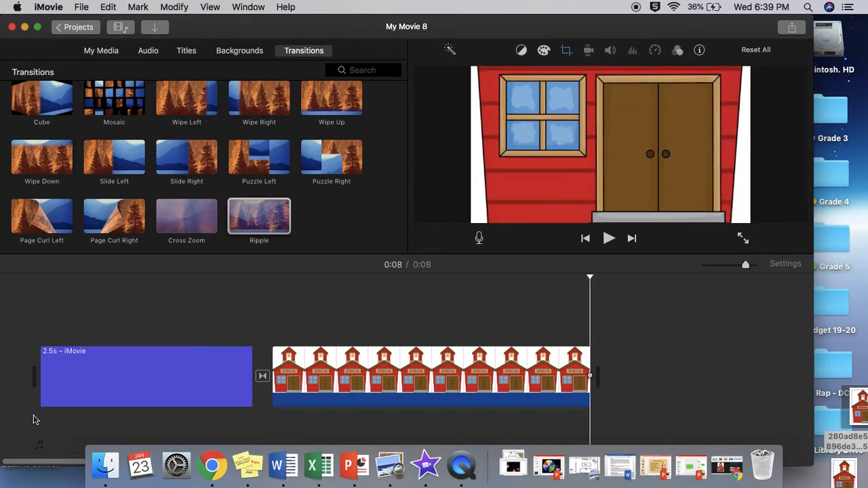
# Delete the Ripple transition between the title and the schoolhouse clip.
pyautogui.click(263, 377)
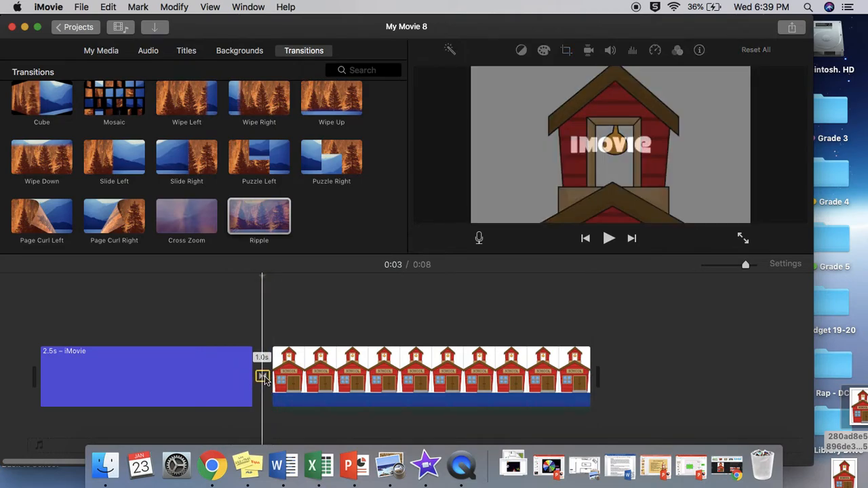
pyautogui.click(307, 380)
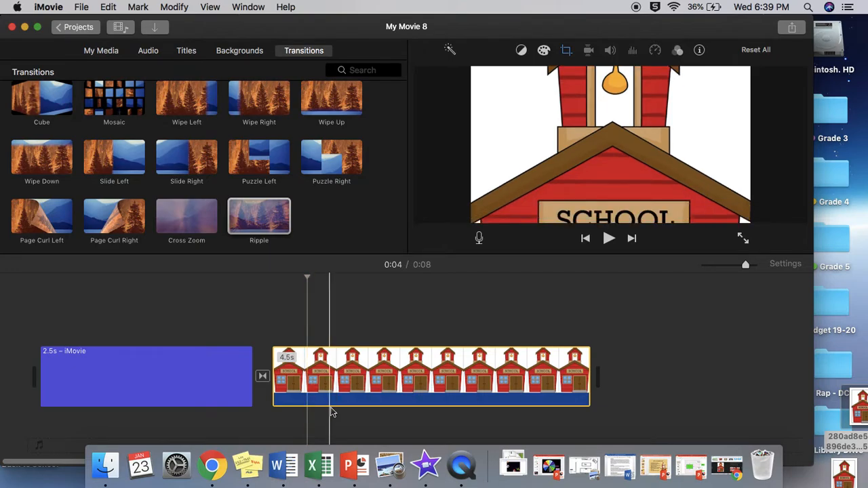
pyautogui.click(264, 378)
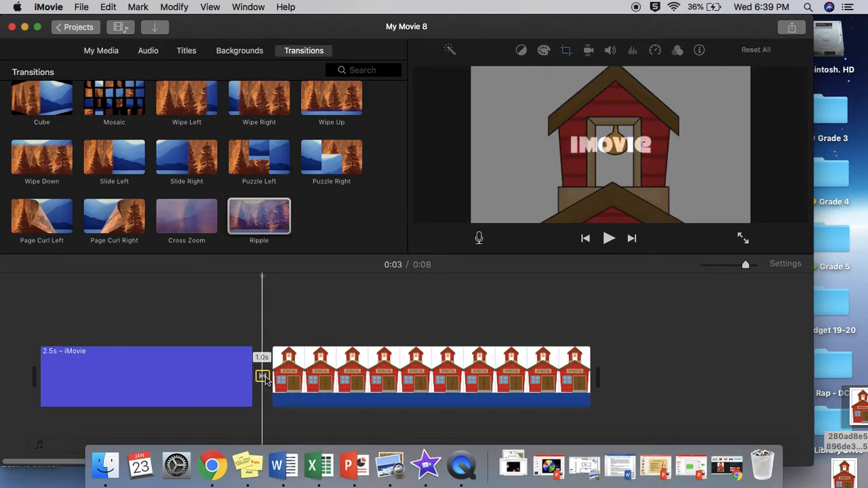
pyautogui.press('Delete')
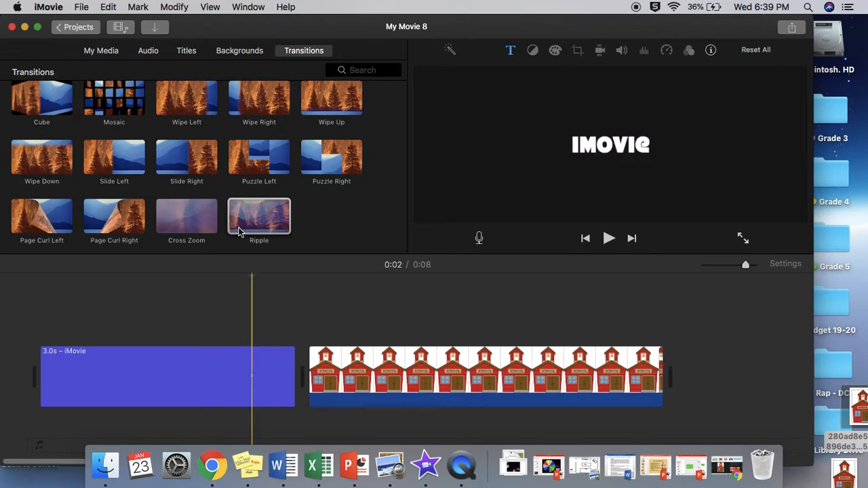
# Add a Cross Blur transition between the title and the schoolhouse clip, and lengthen the title to 3.0 seconds.
pyautogui.scroll(3, 238, 221)
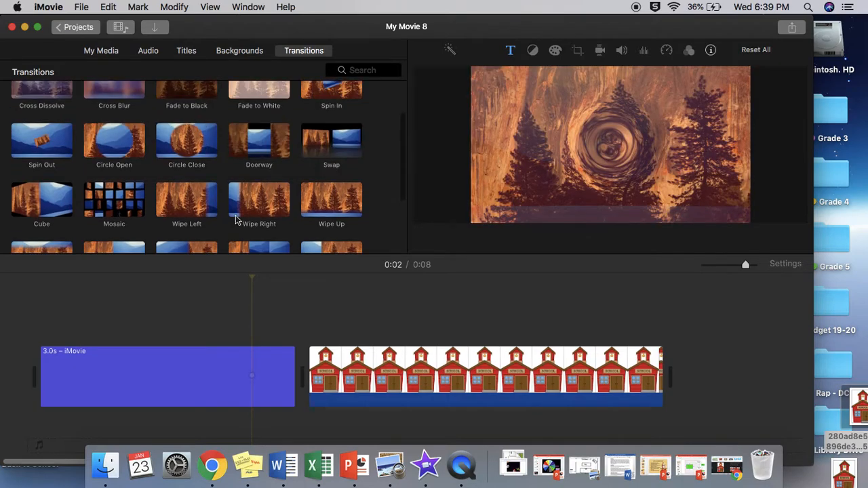
pyautogui.scroll(2, 237, 219)
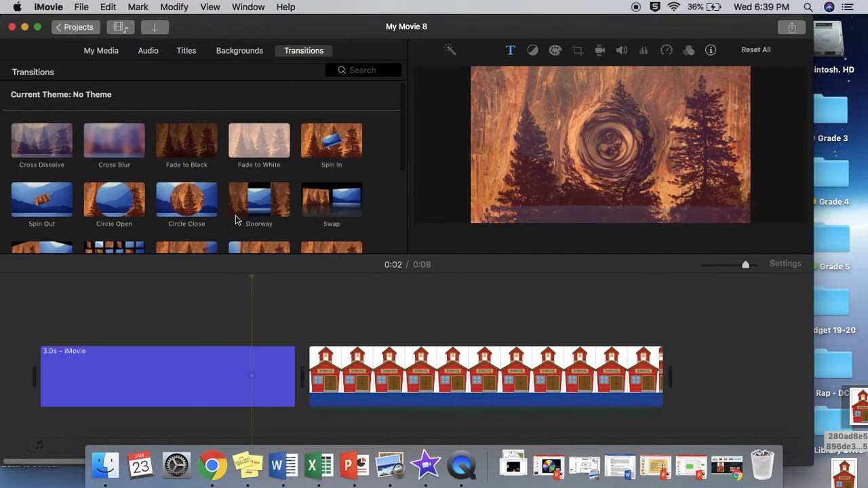
pyautogui.click(104, 144)
pyautogui.moveTo(104, 144); pyautogui.dragTo(261, 378)
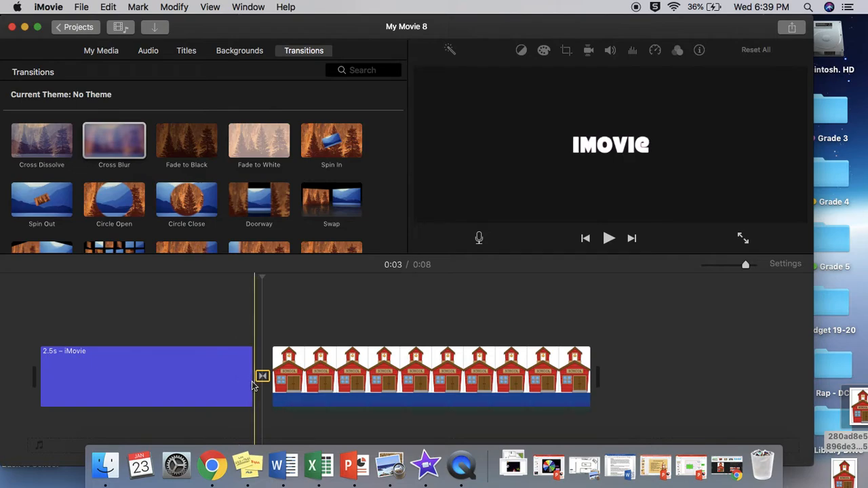
pyautogui.moveTo(250, 381); pyautogui.dragTo(299, 383)
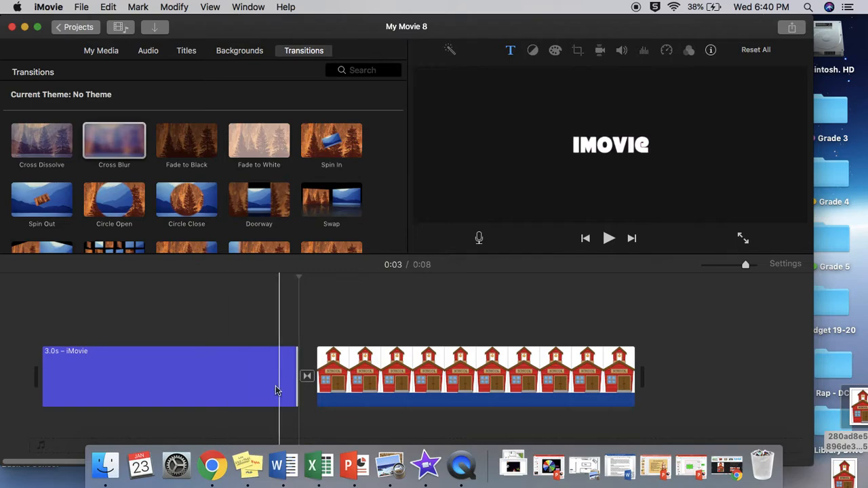
# Play the movie from the start to check the Cross Blur transition, and look through the other transitions.
pyautogui.click(42, 398)
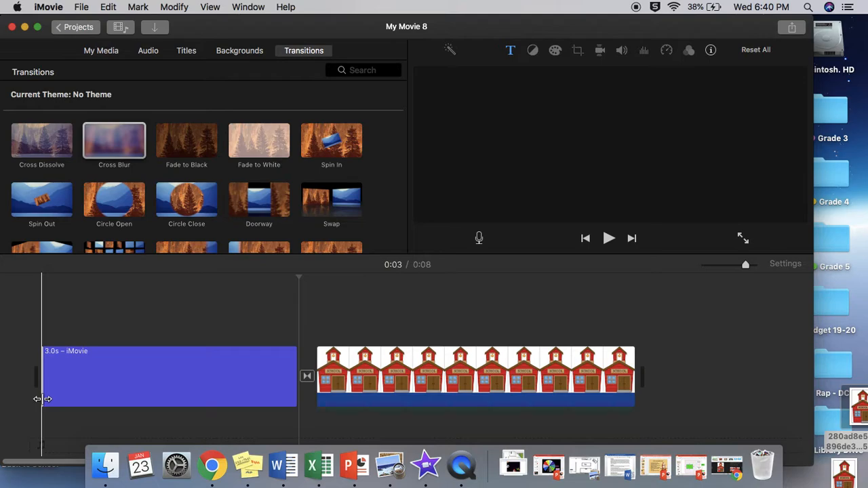
pyautogui.press('space')
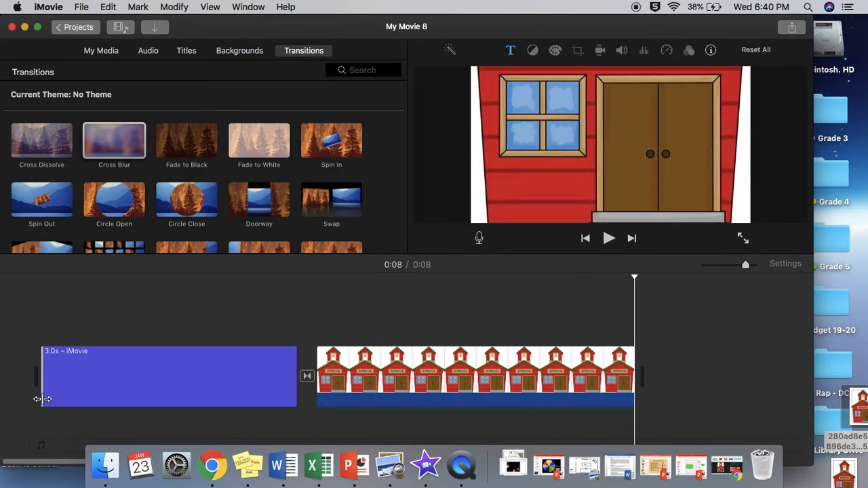
pyautogui.scroll(-2, 204, 210)
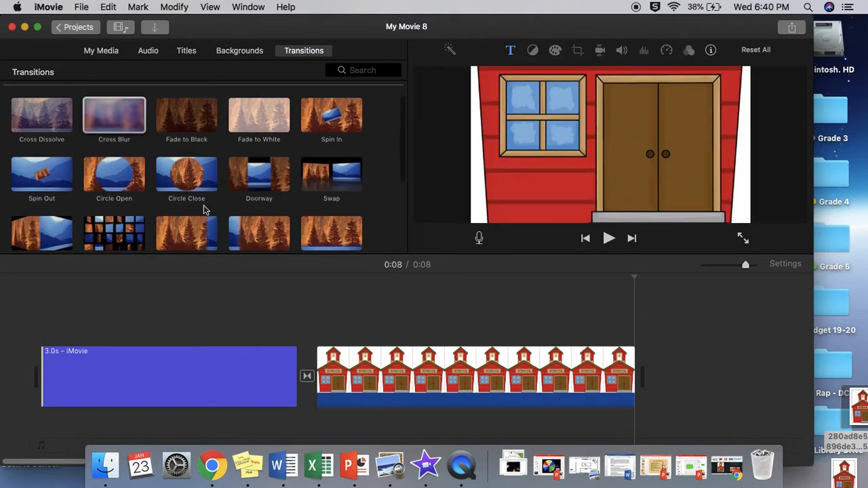
pyautogui.scroll(-5, 203, 210)
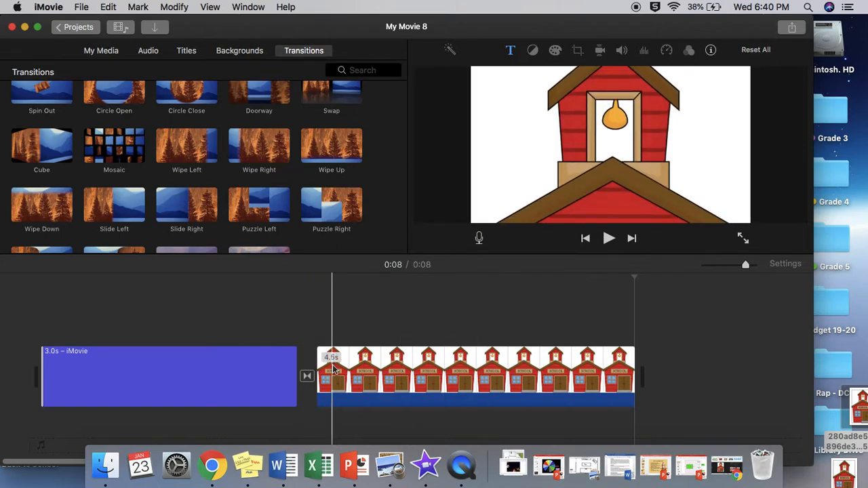
# Record a voiceover of about 2.3 seconds from the start of the schoolhouse clip, just after the transition.
pyautogui.click(319, 422)
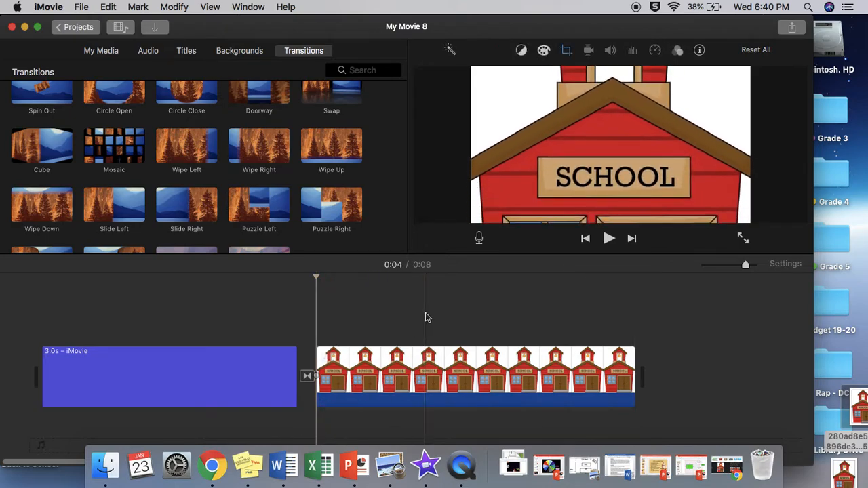
pyautogui.click(479, 240)
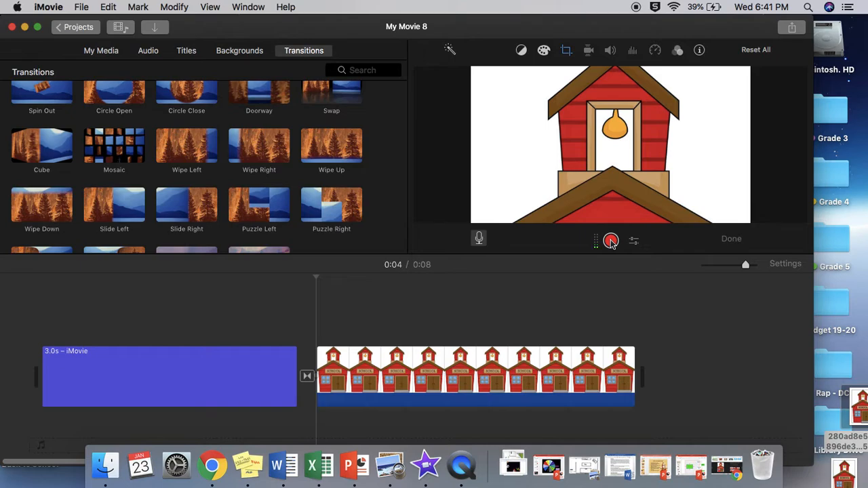
pyautogui.click(610, 241)
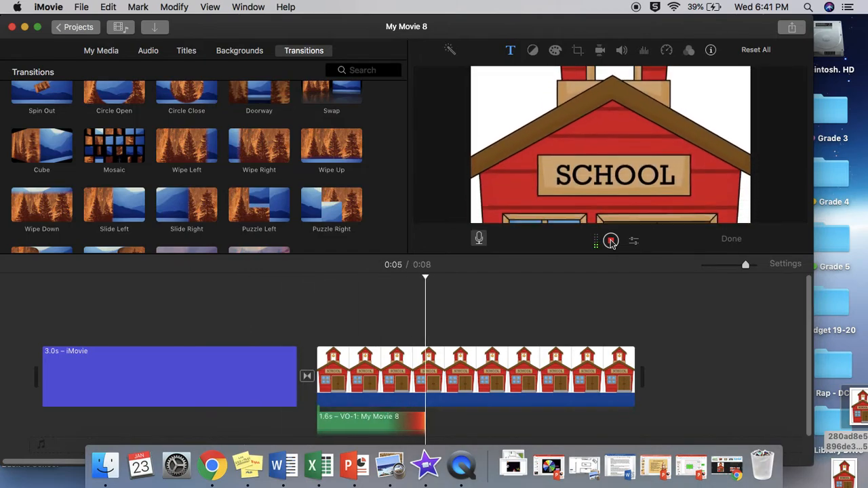
pyautogui.click(610, 241)
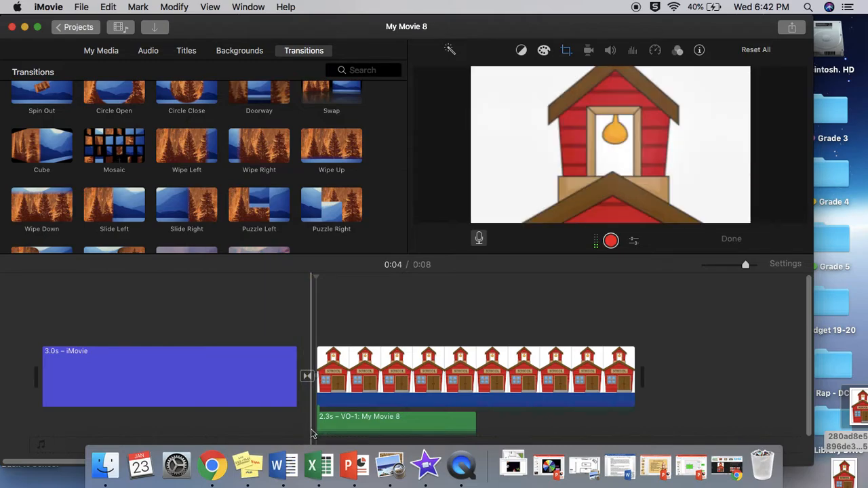
# Finish voiceover recording and select the title clip with the playhead at 0:02.
pyautogui.click(254, 434)
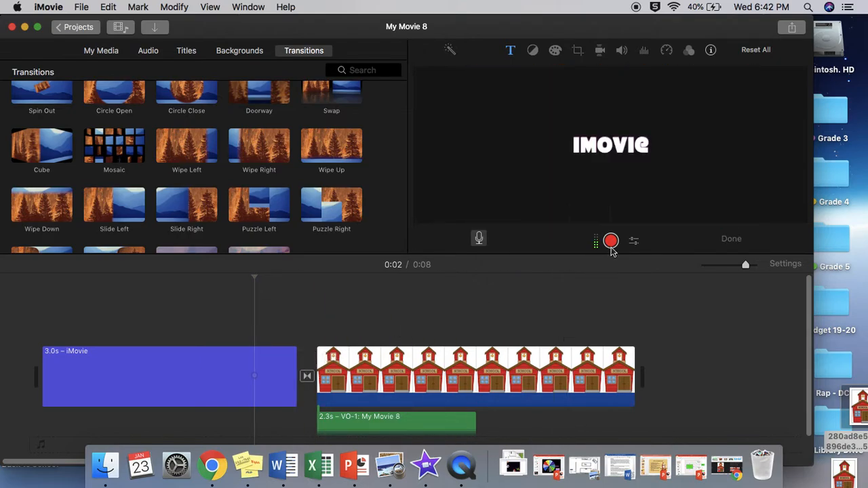
pyautogui.click(727, 239)
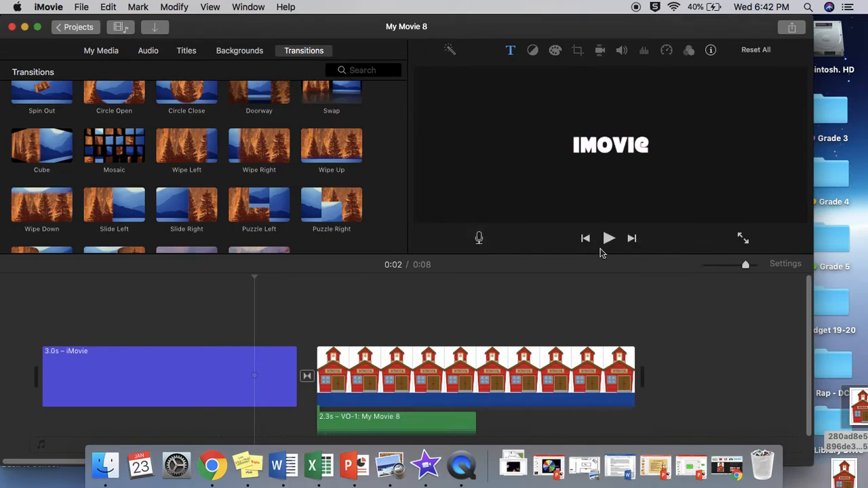
pyautogui.click(253, 392)
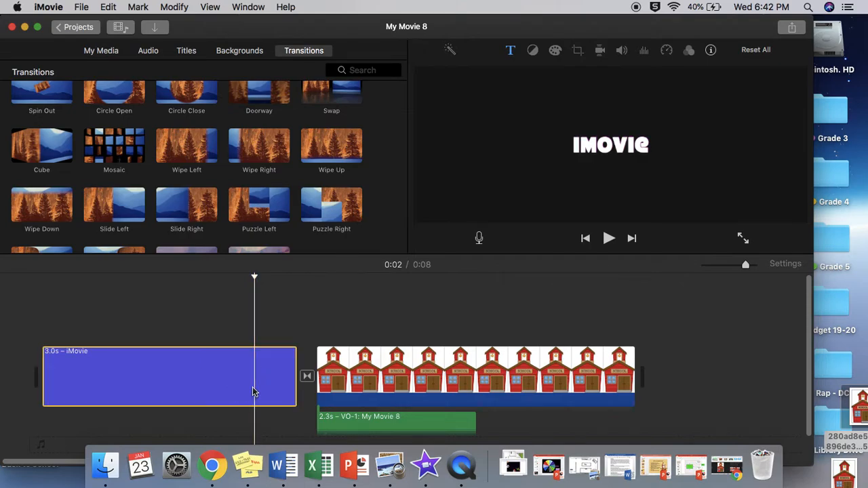
# Play the movie from 0:02 to its end, and trim the schoolhouse clip to finish just past the voiceover.
pyautogui.press('space')
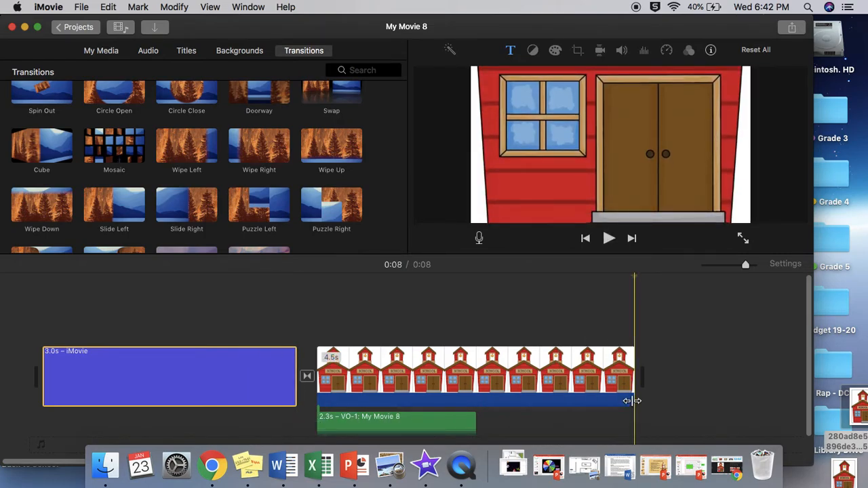
pyautogui.moveTo(631, 401); pyautogui.dragTo(473, 378)
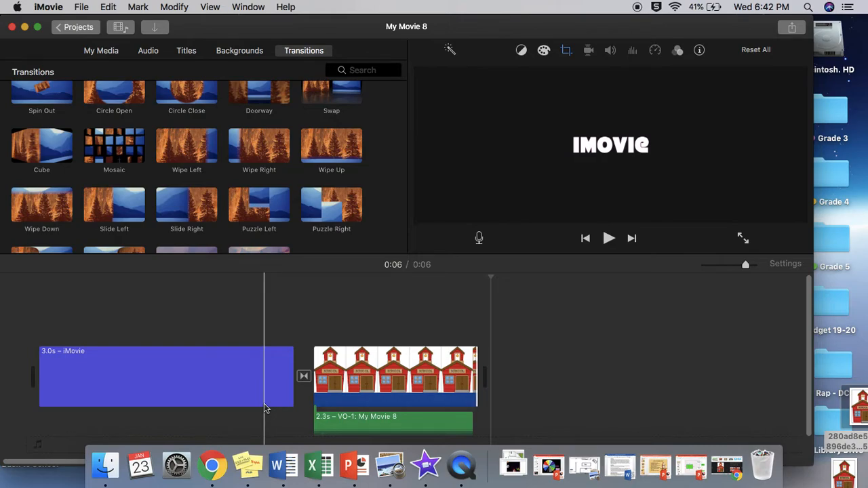
# Open the voiceover recording controls at the voiceover clip, close them without recording, and return to the movie's start.
pyautogui.click(326, 420)
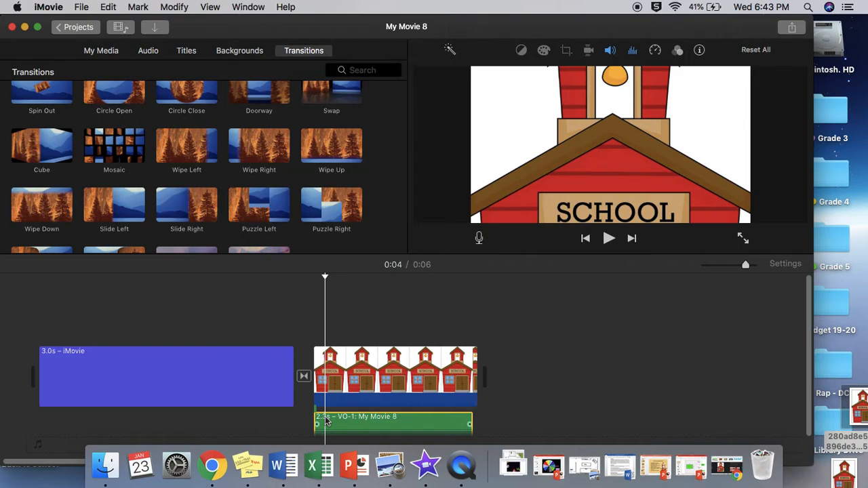
pyautogui.click(479, 239)
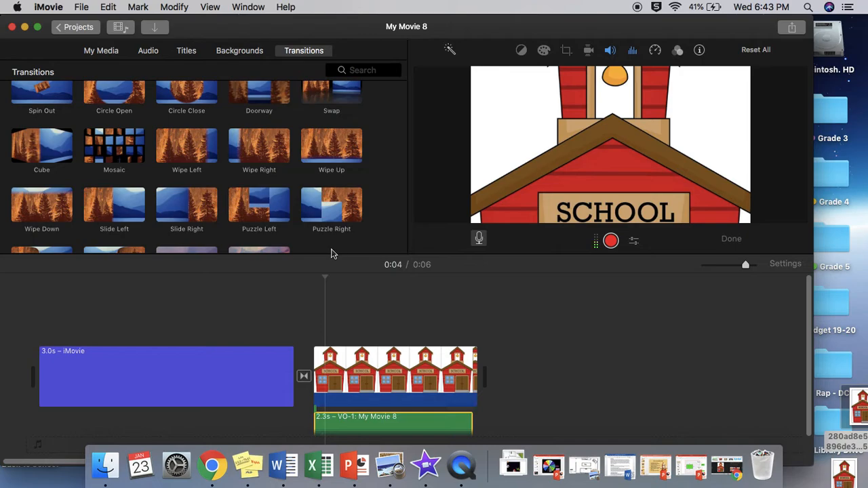
pyautogui.click(732, 242)
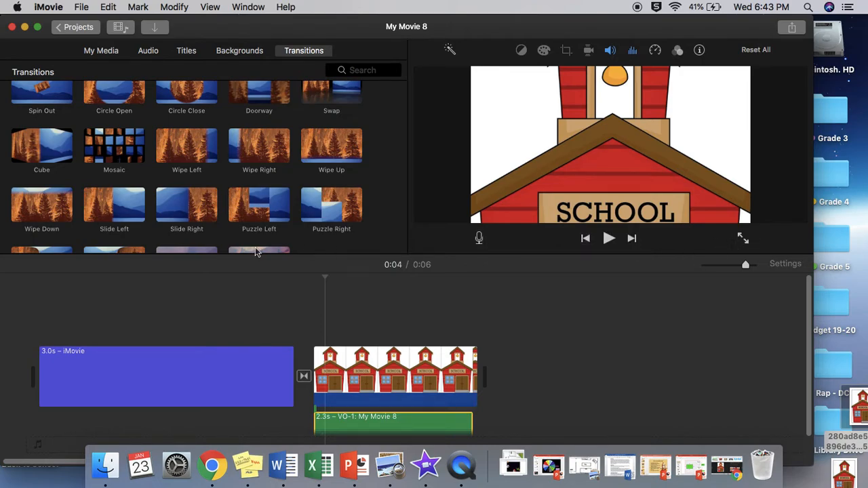
pyautogui.click(38, 390)
pyautogui.click(36, 417)
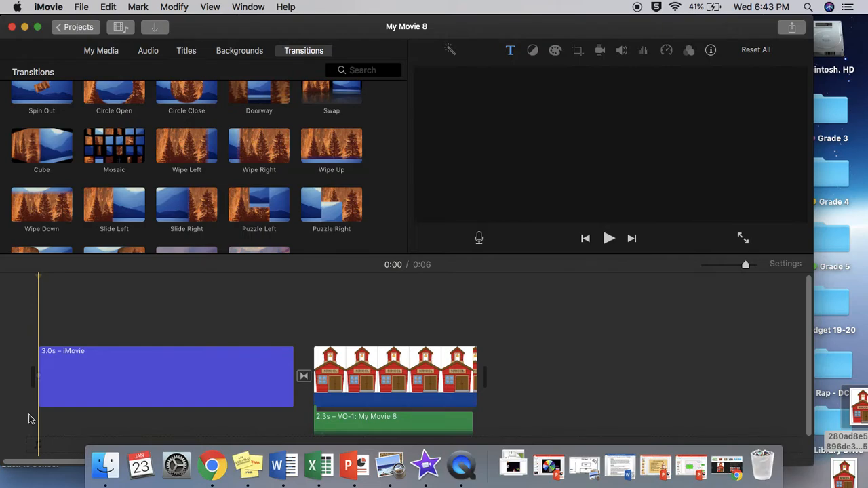
# Record a video clip of about 4.6 seconds with the FaceTime HD Camera, importing it to Project Media.
pyautogui.moveTo(275, 30); pyautogui.dragTo(310, 15)
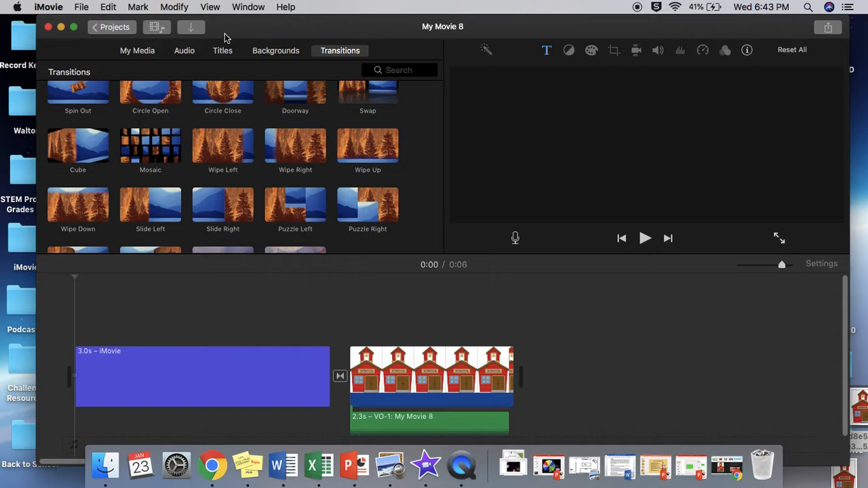
pyautogui.click(190, 31)
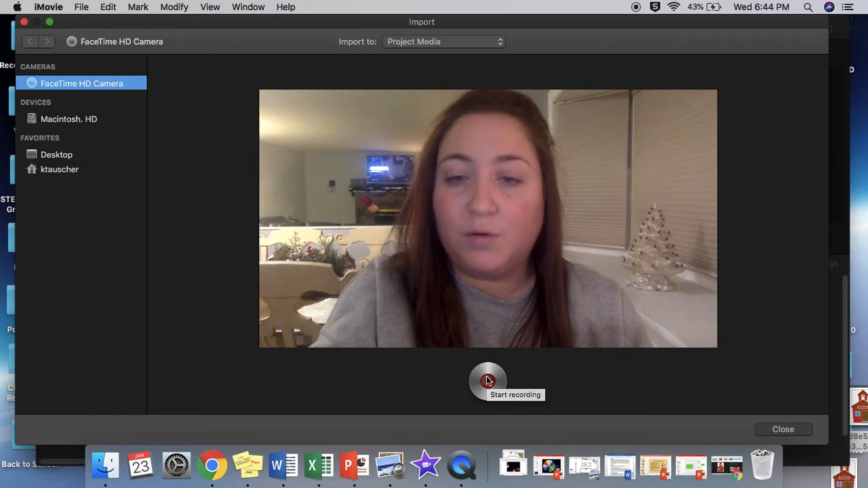
pyautogui.click(486, 380)
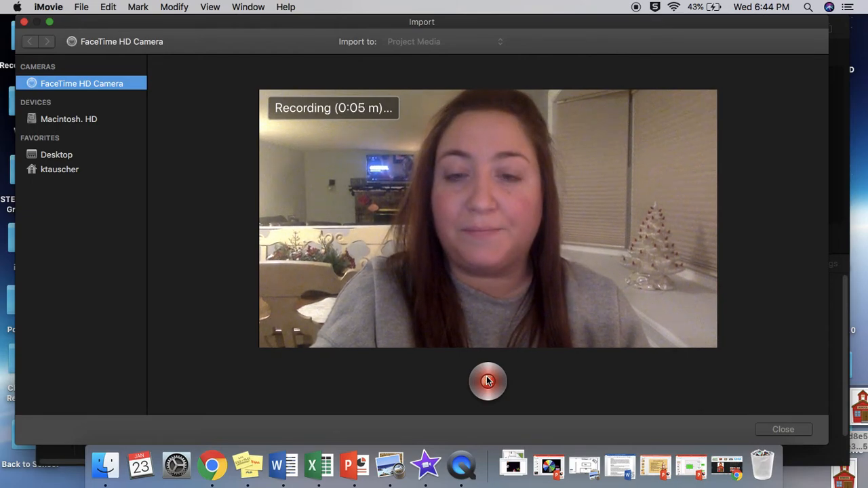
pyautogui.click(487, 380)
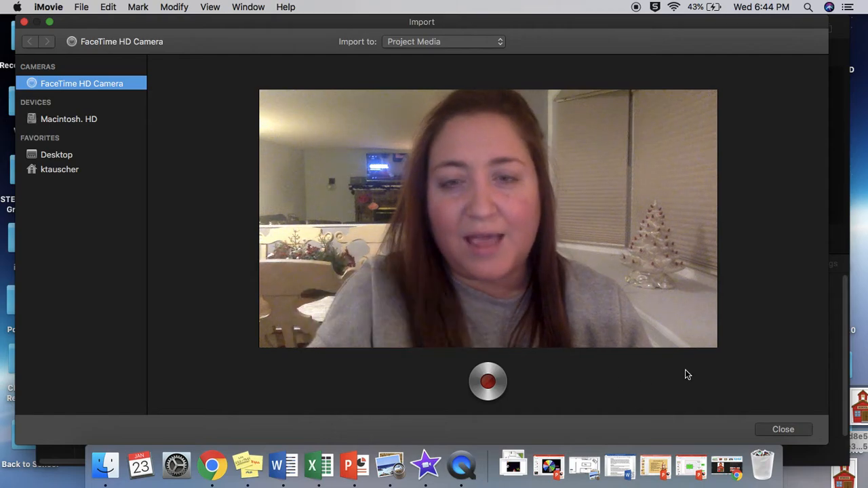
pyautogui.click(781, 429)
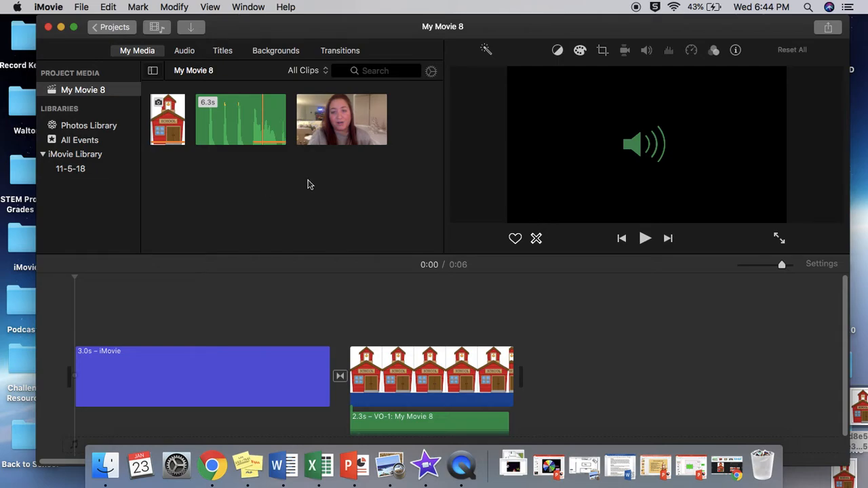
# Append the recorded webcam clip after the schoolhouse clip and add a Wipe Right transition between them.
pyautogui.click(305, 129)
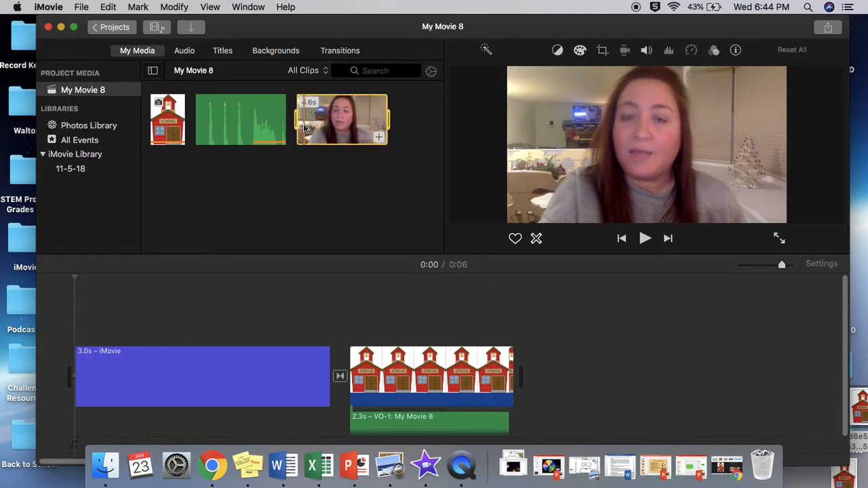
pyautogui.moveTo(305, 128); pyautogui.dragTo(536, 378)
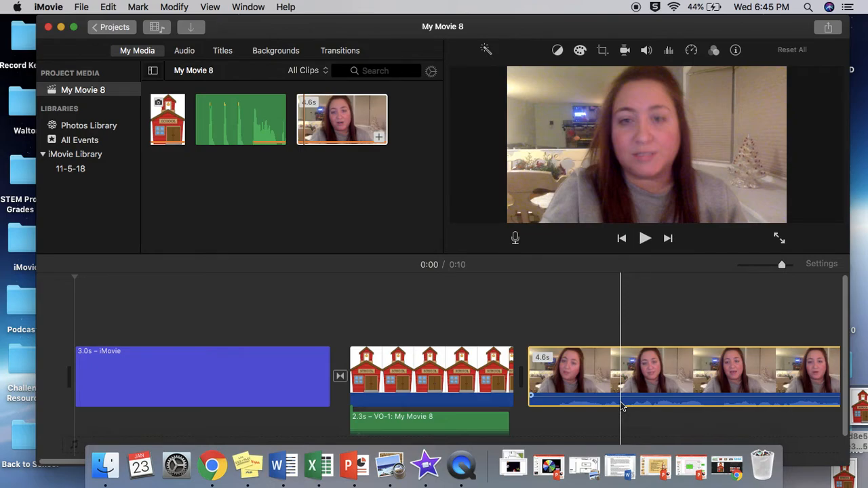
pyautogui.click(343, 52)
pyautogui.click(293, 148)
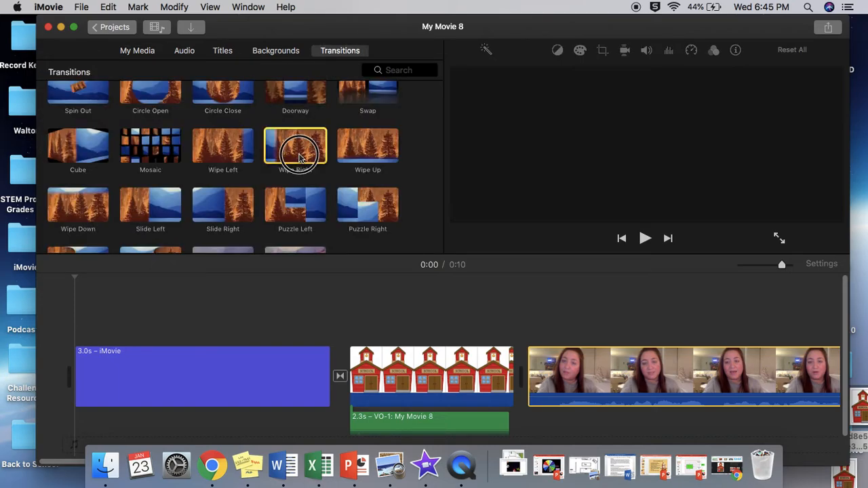
pyautogui.moveTo(277, 151); pyautogui.dragTo(456, 377)
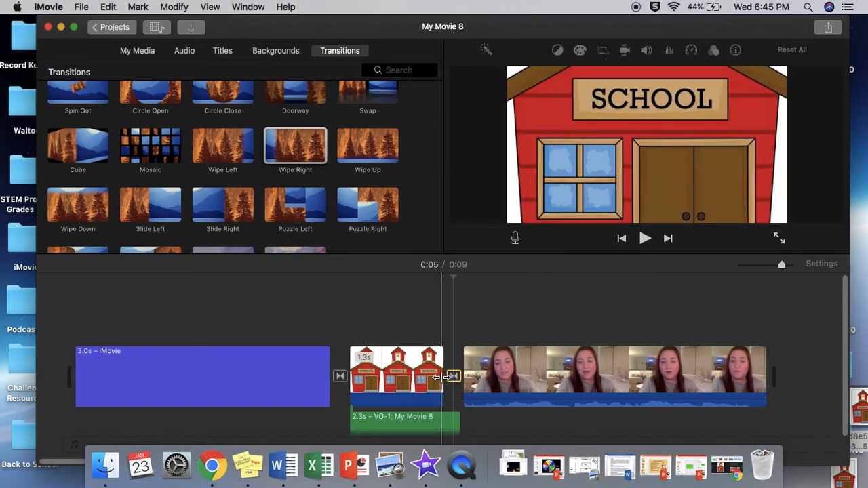
# Lengthen the schoolhouse clip so the voiceover ends within the Wipe Right transition, and play the movie from the start.
pyautogui.moveTo(447, 378); pyautogui.dragTo(478, 381)
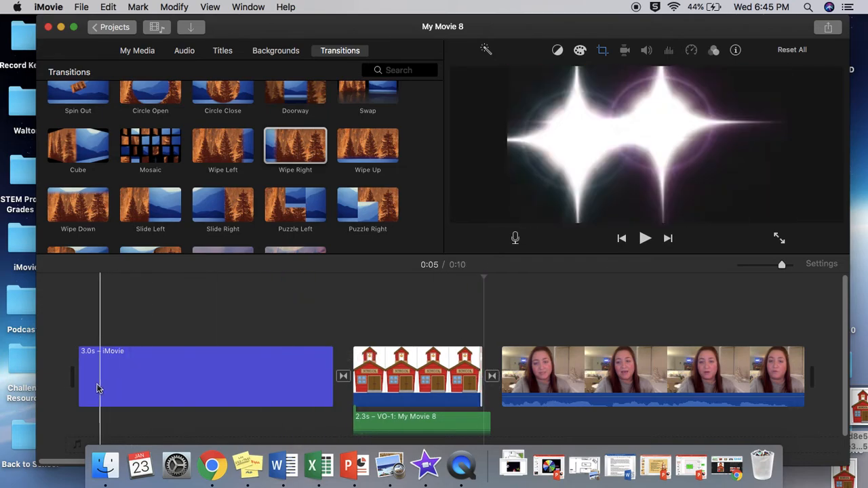
pyautogui.click(76, 397)
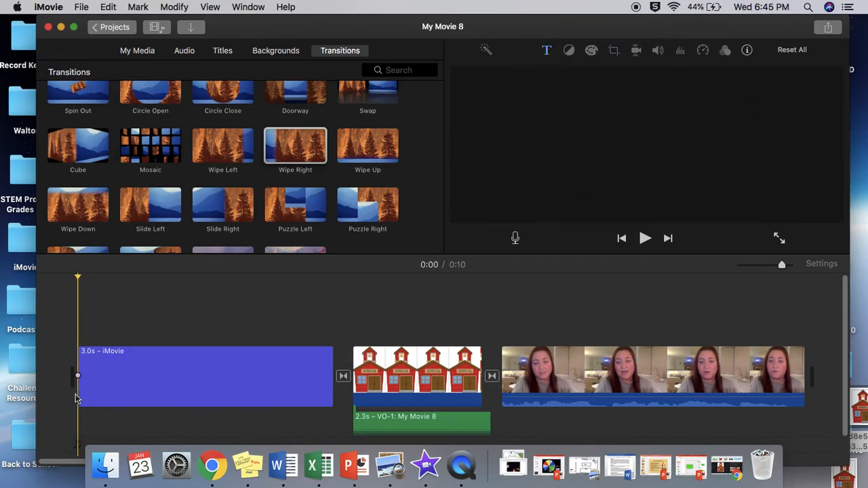
pyautogui.press('space')
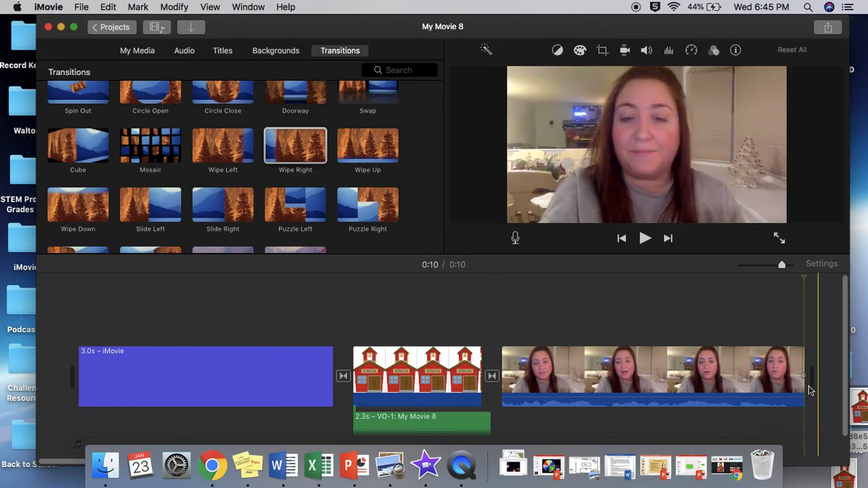
# Trim the end of the webcam clip to 3.5 seconds and play its last part from 0:09.
pyautogui.moveTo(805, 369); pyautogui.dragTo(795, 380)
pyautogui.click(768, 396)
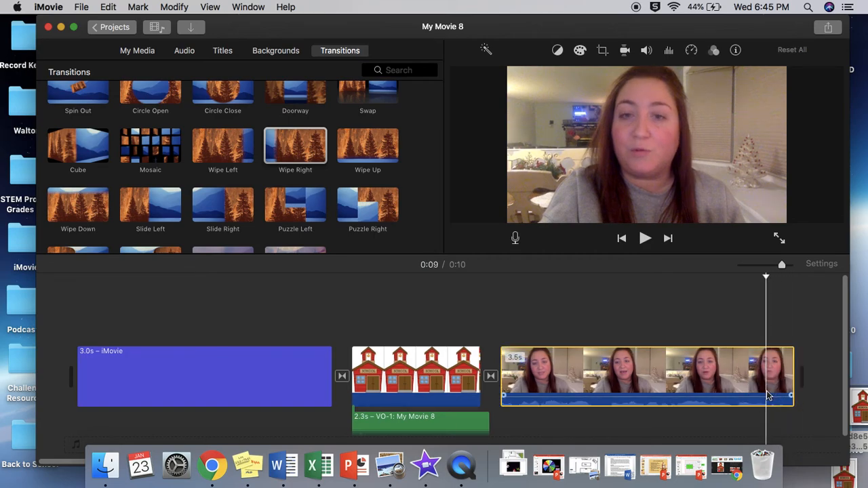
pyautogui.press('space')
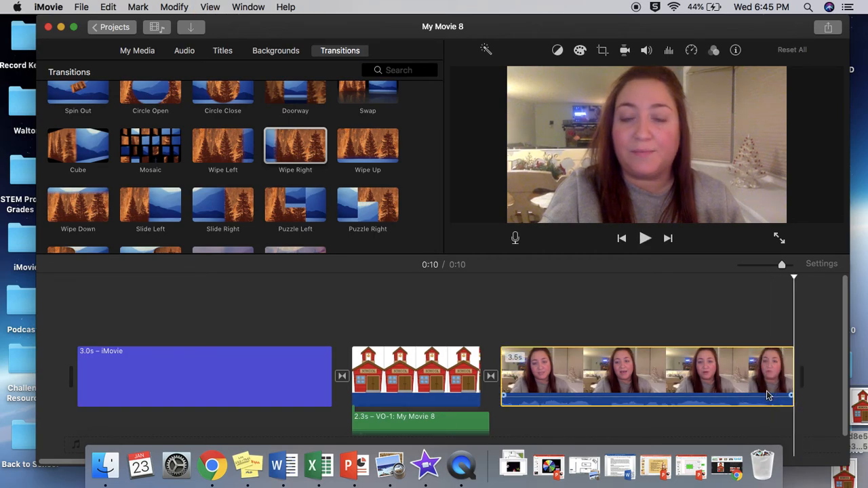